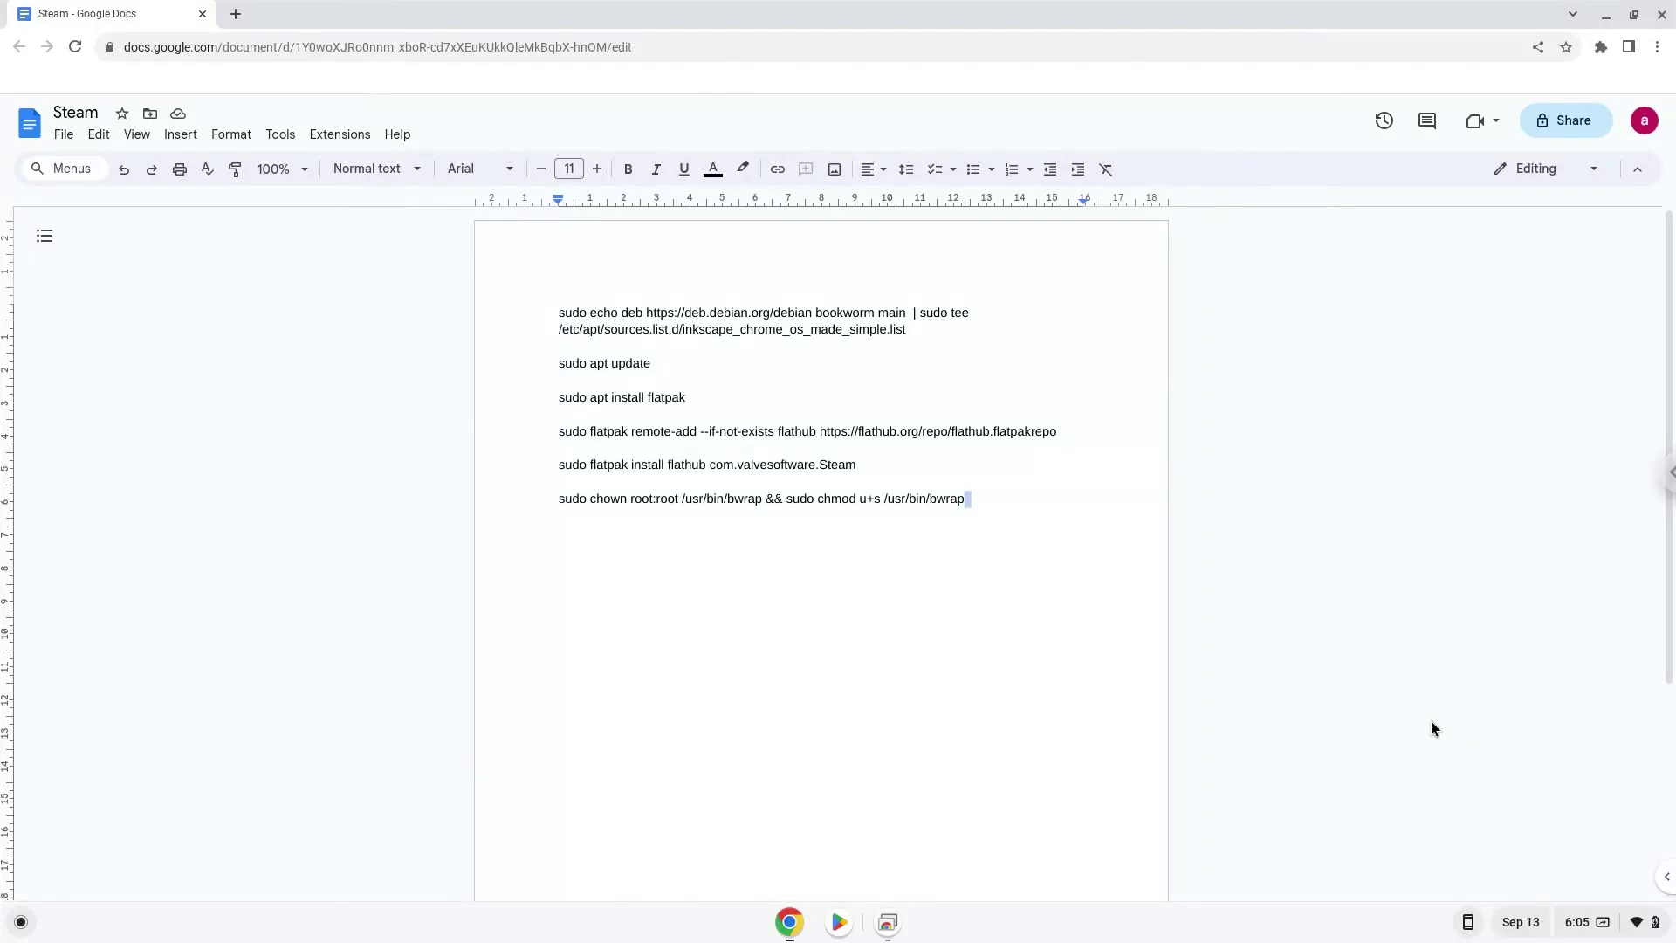
- Open ChromeOS Settings and go to Advanced > Developers
click(1572, 931)
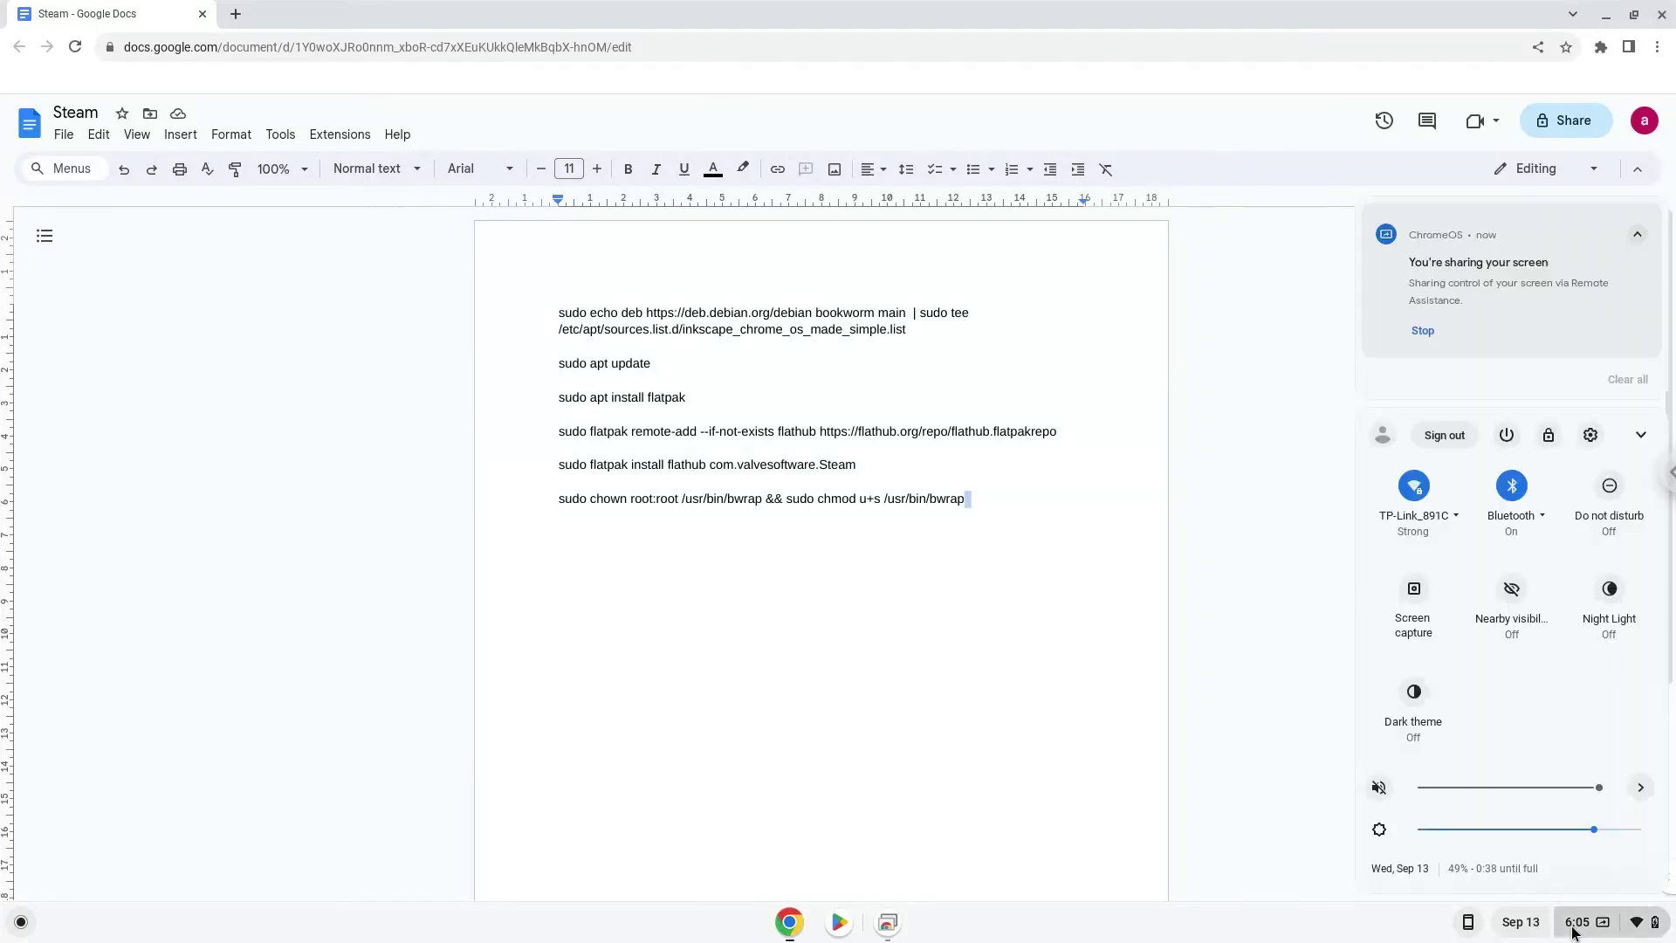
click(1586, 445)
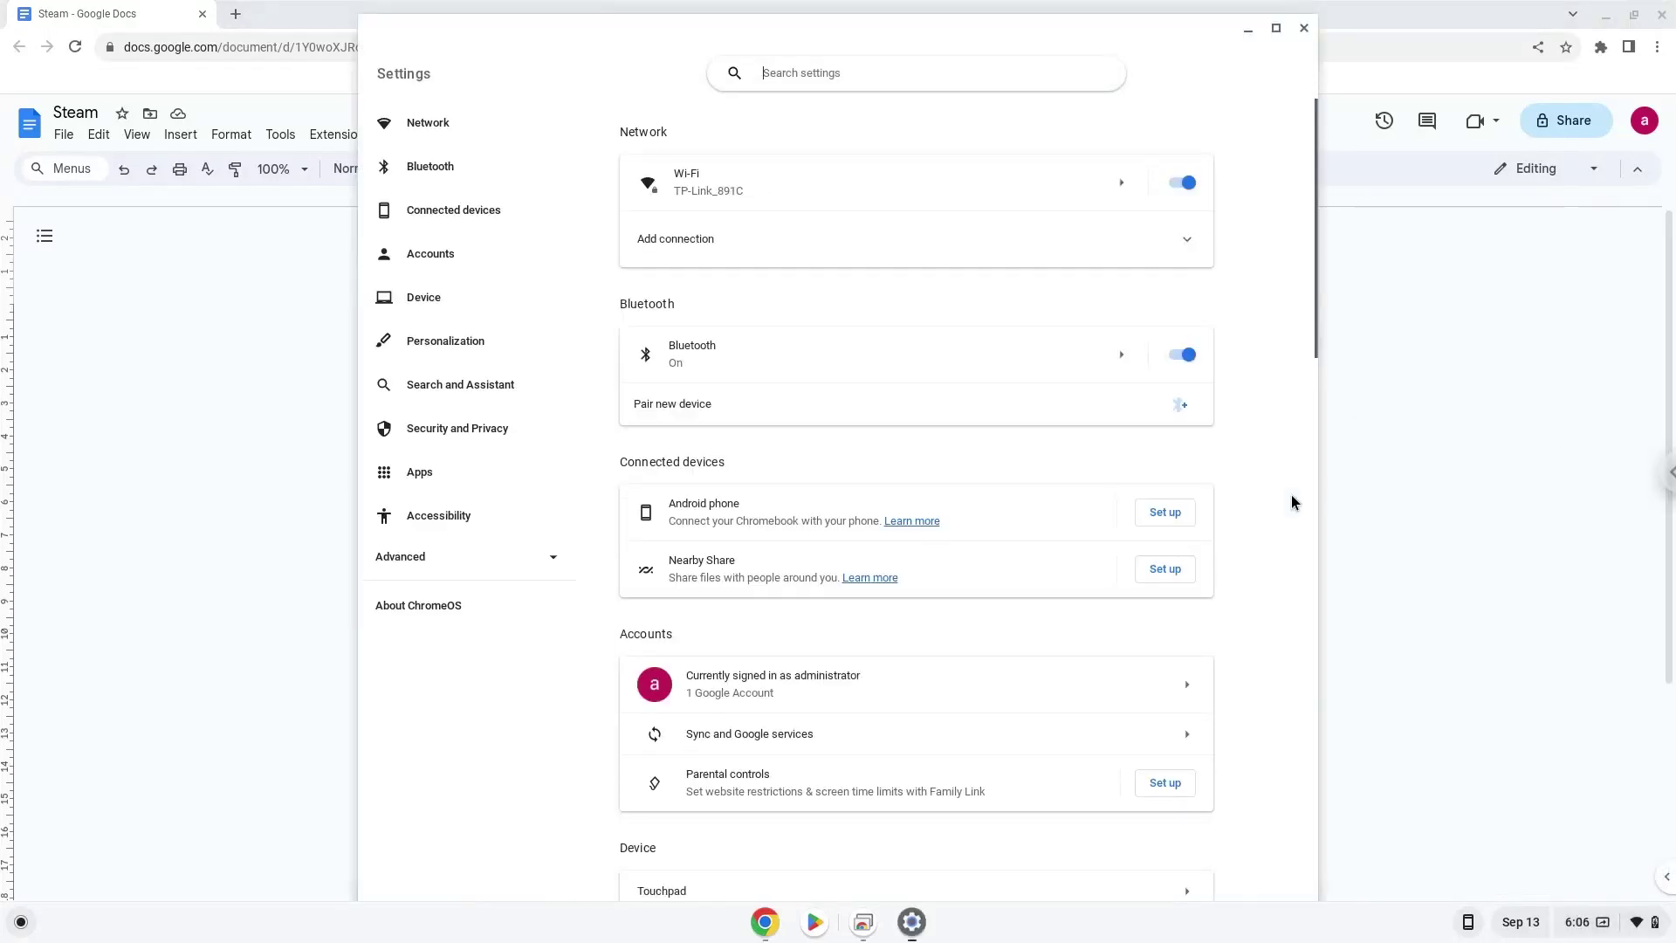
click(491, 566)
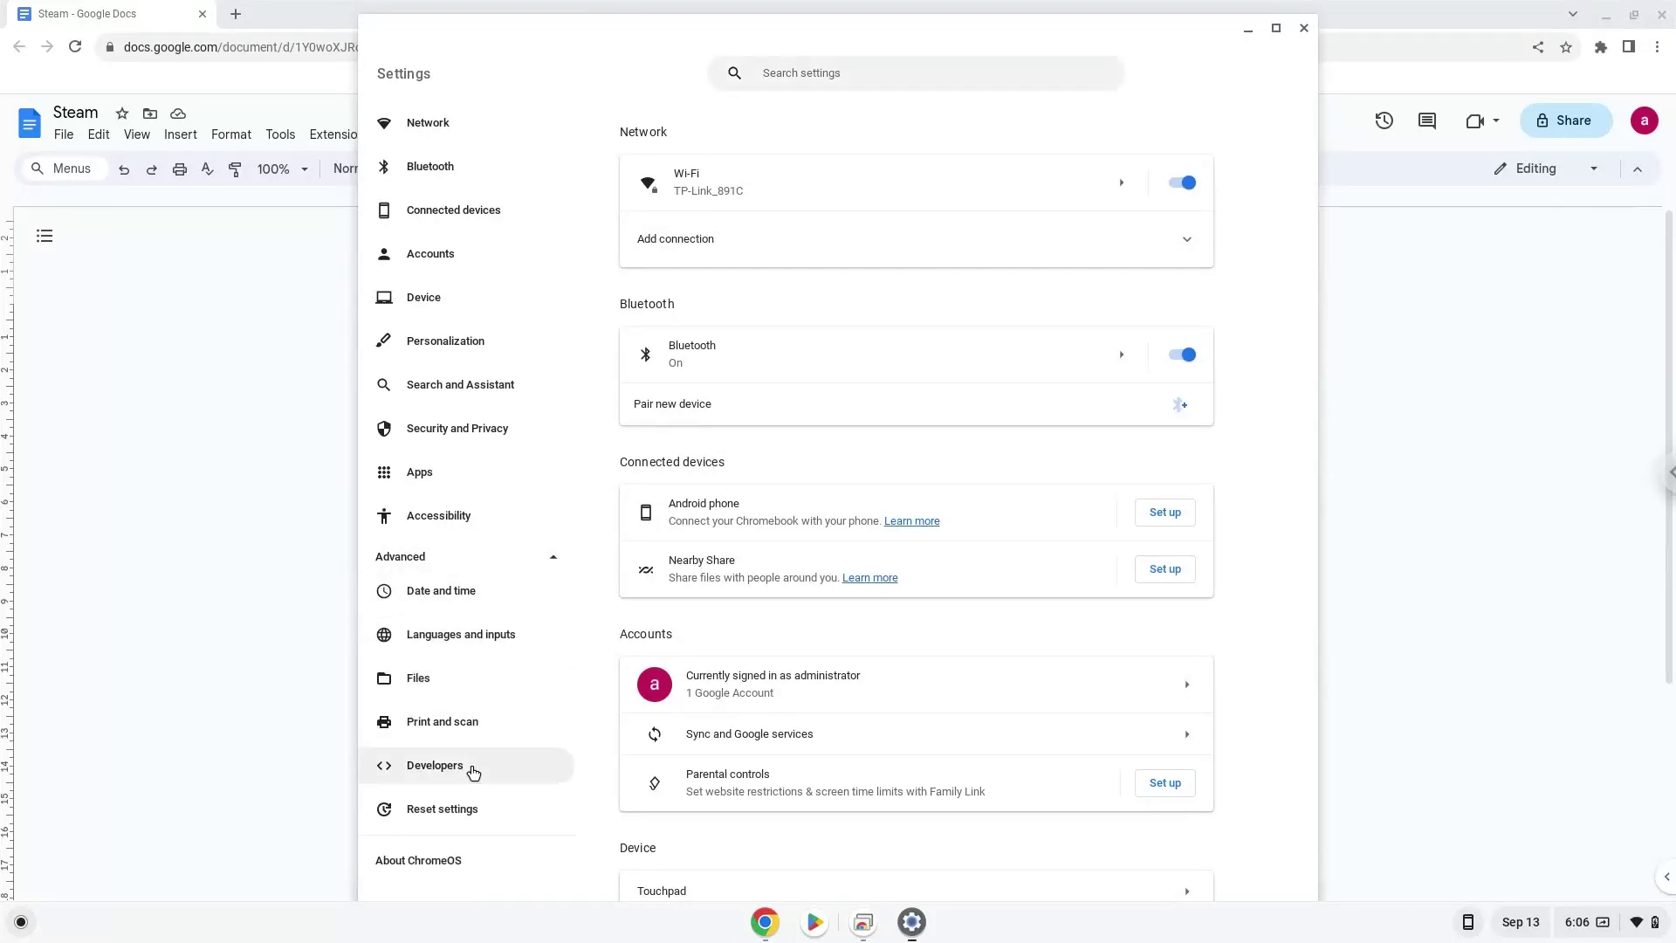
click(473, 772)
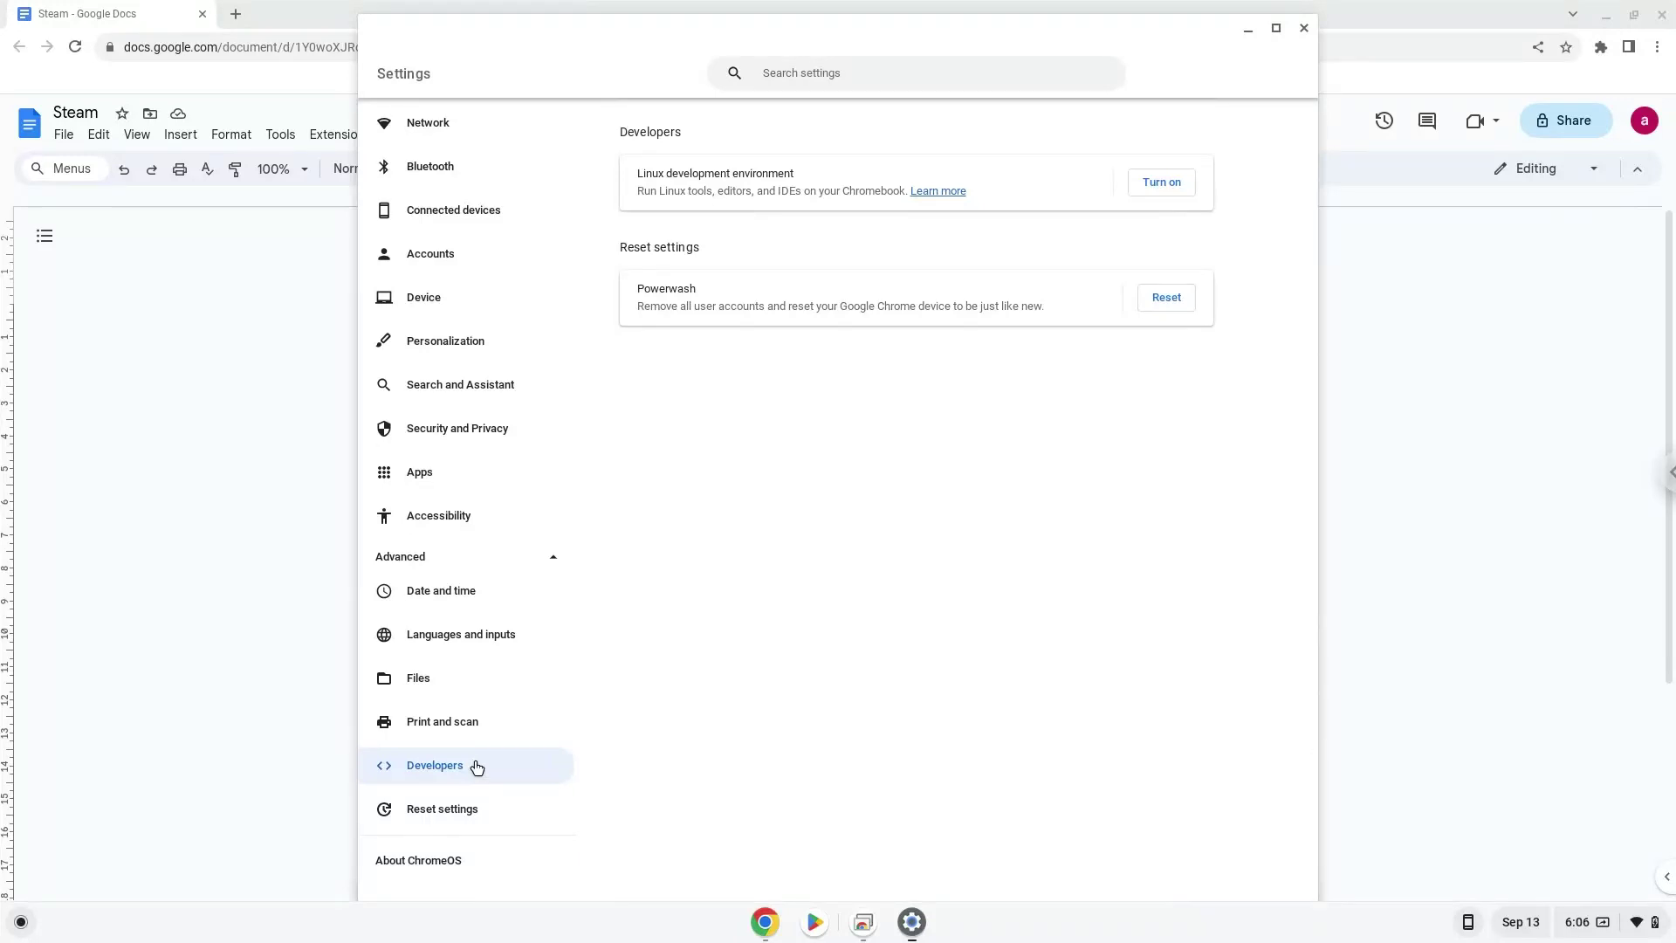
- Turn on the Linux development environment and install it with the recommended 10.0 GB disk
click(1158, 185)
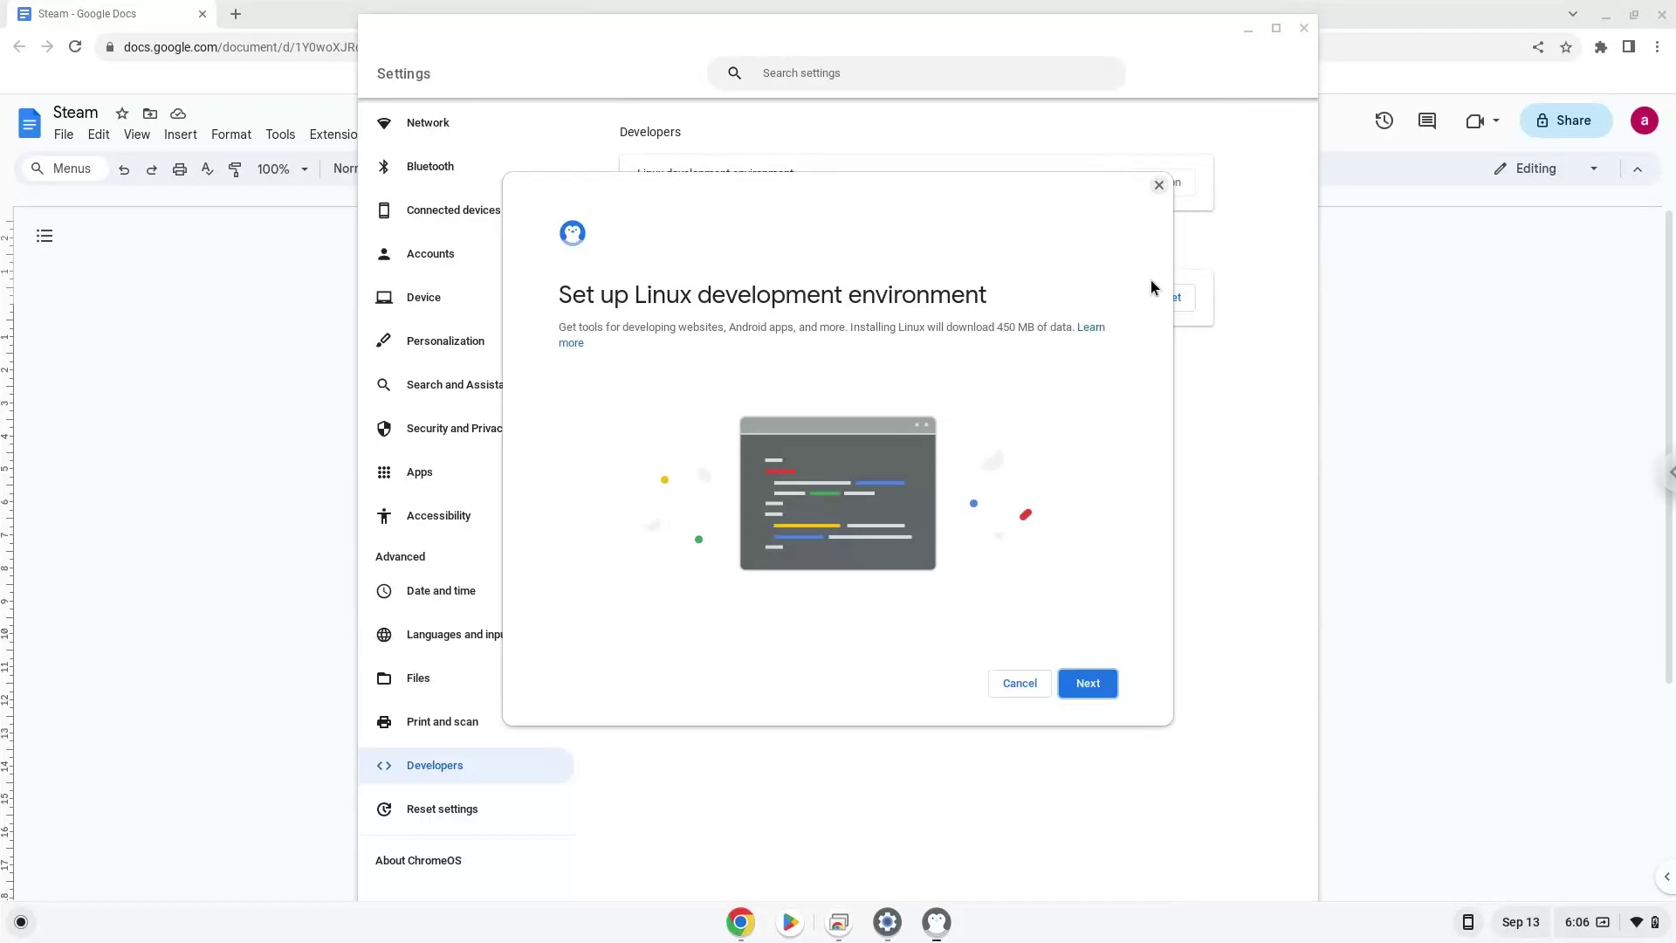
click(1083, 686)
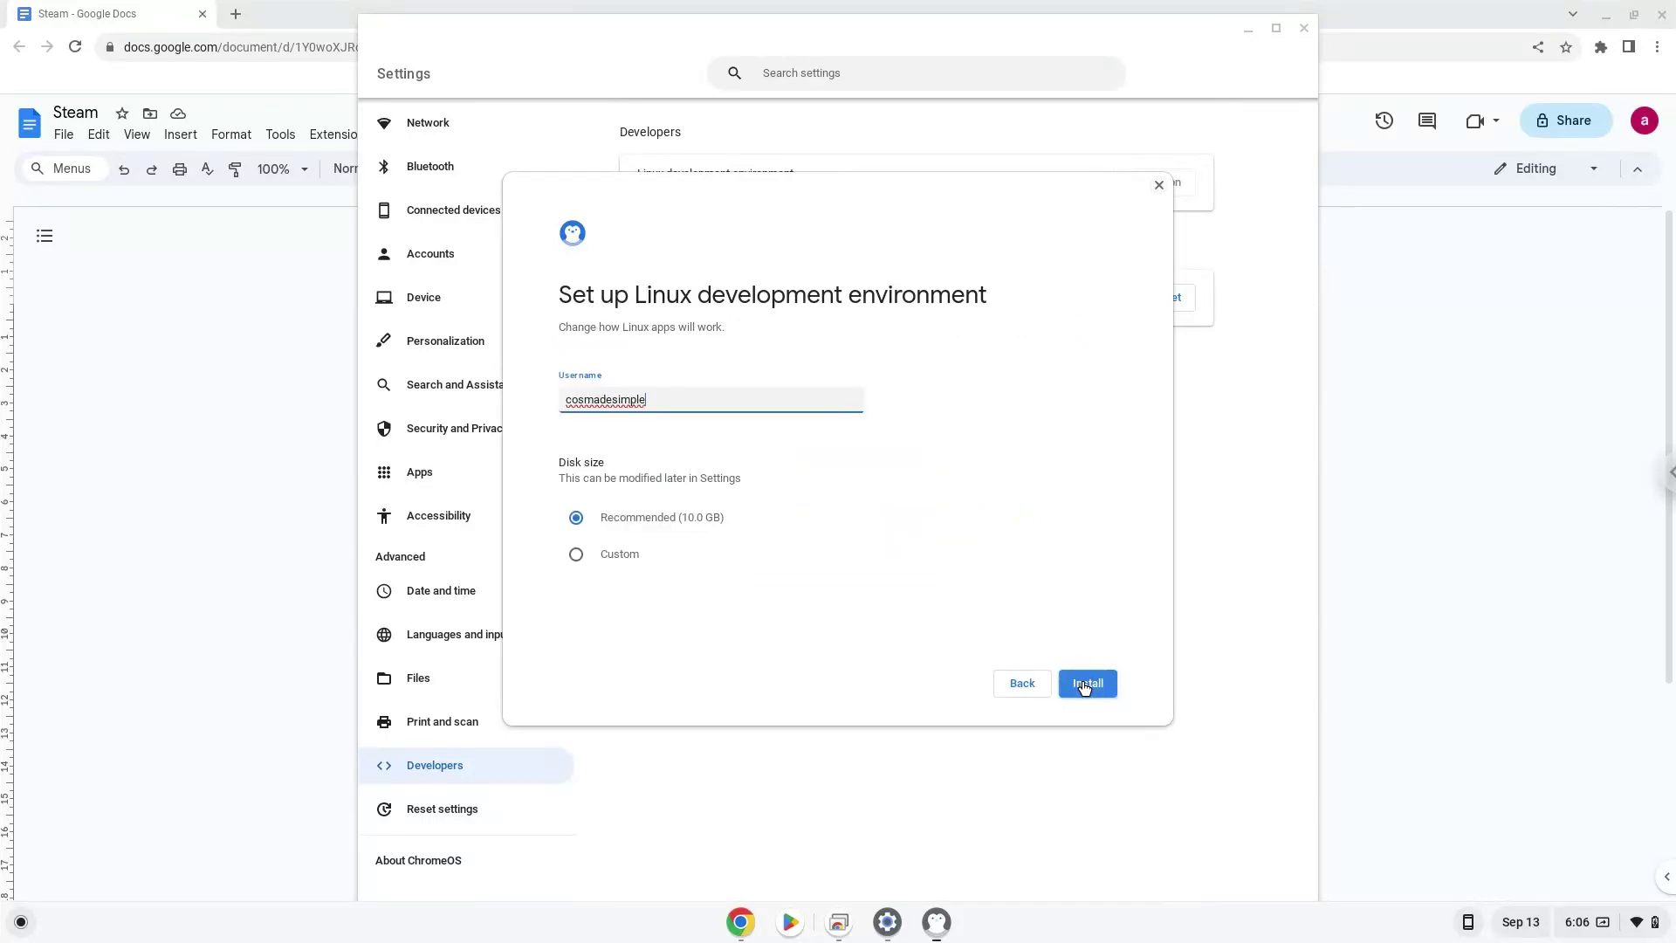
click(1087, 684)
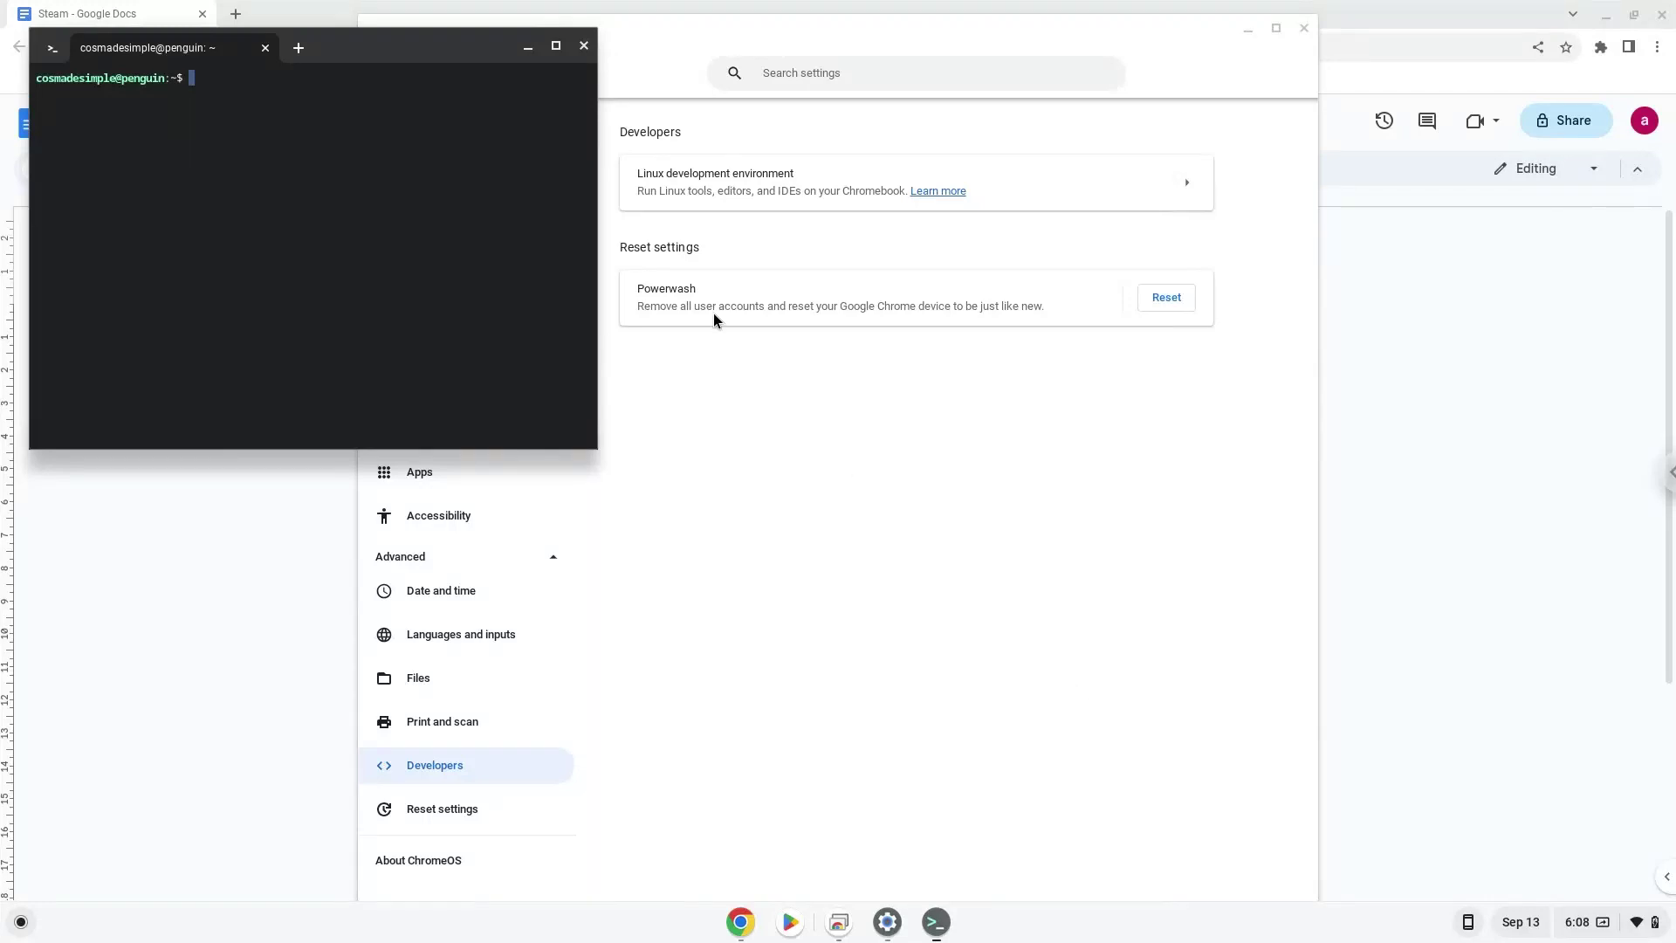
- Close the Linux terminal and Settings, copy the Debian bookworm source command, and open Terminal
click(584, 46)
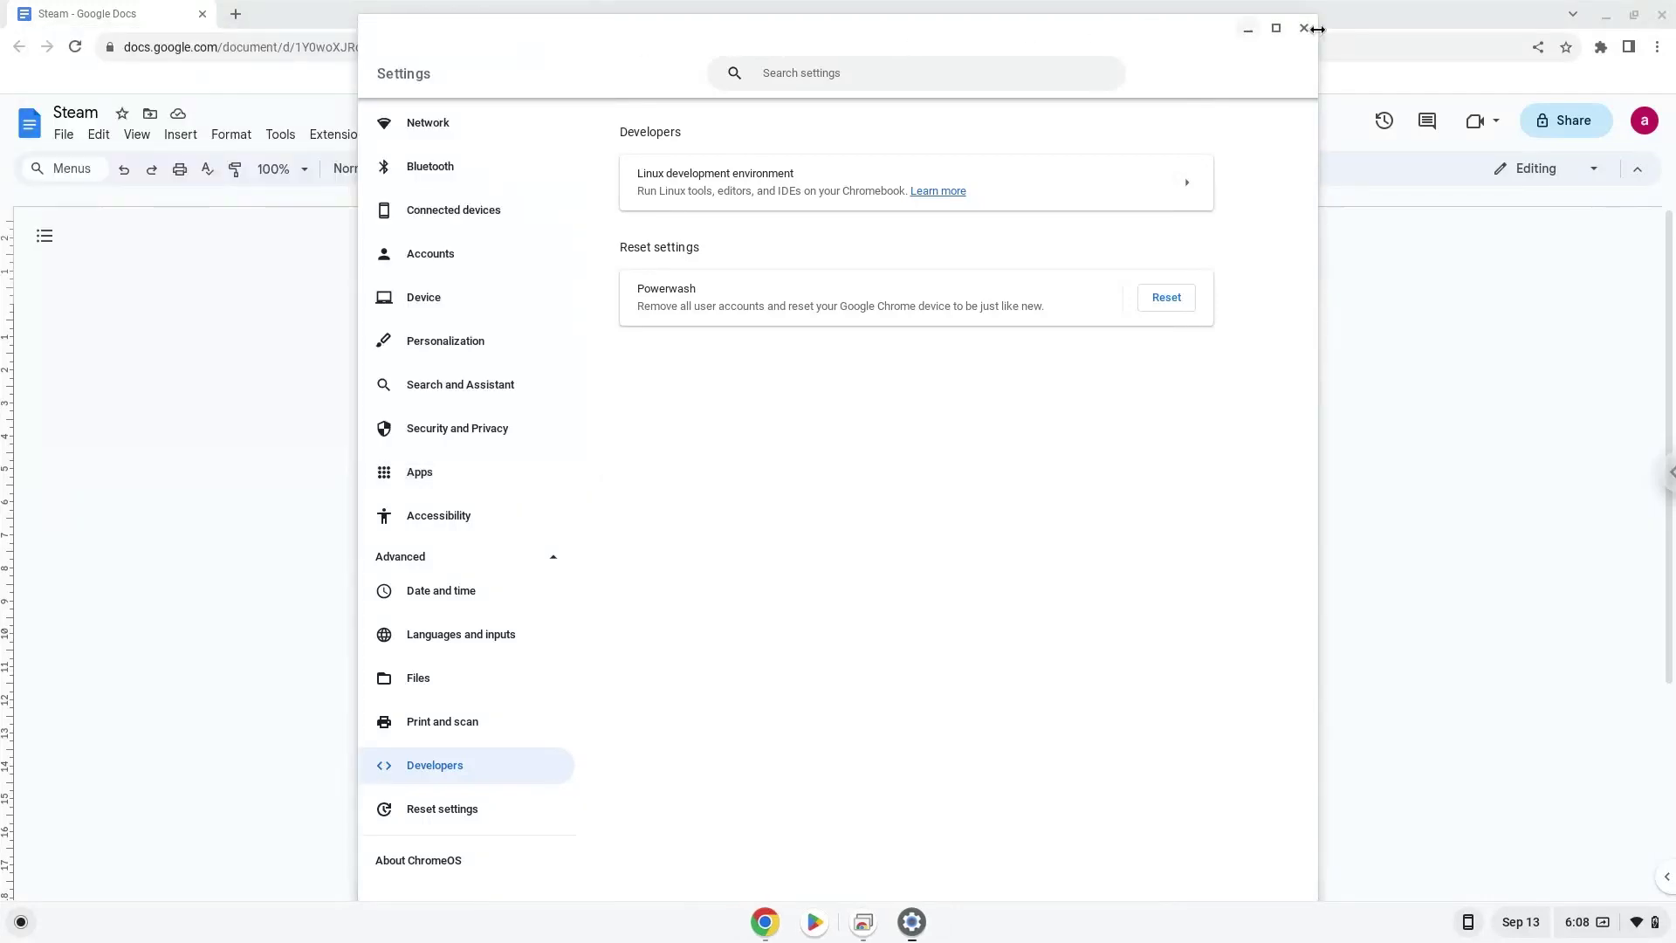
click(1304, 28)
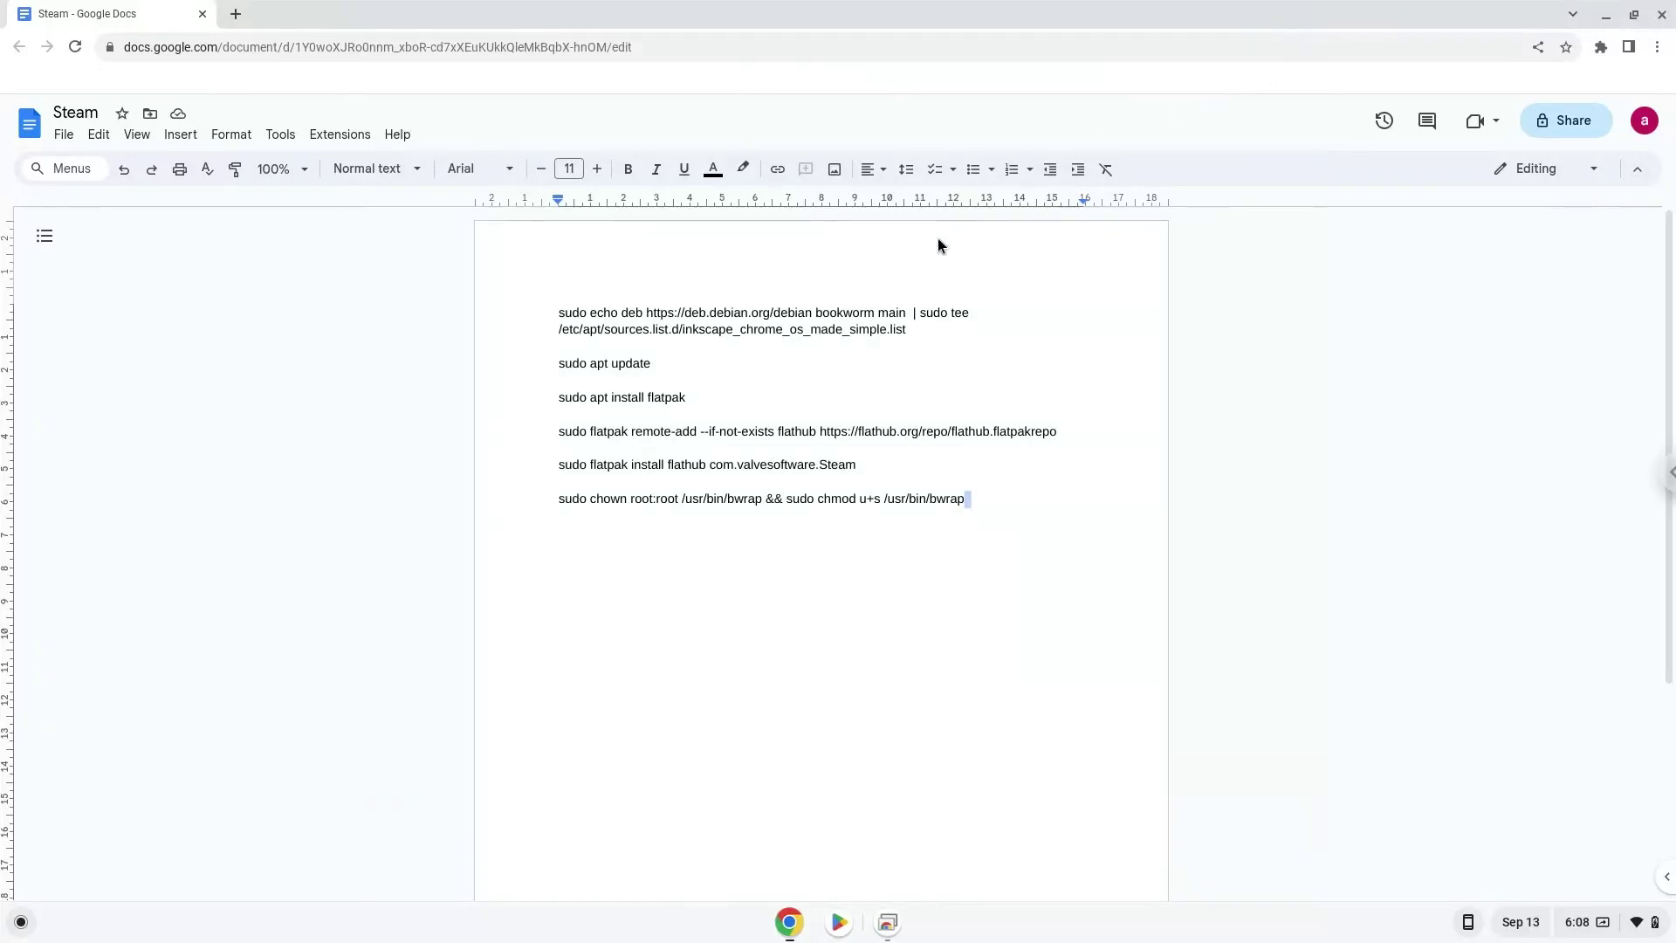
triple_click(801, 311)
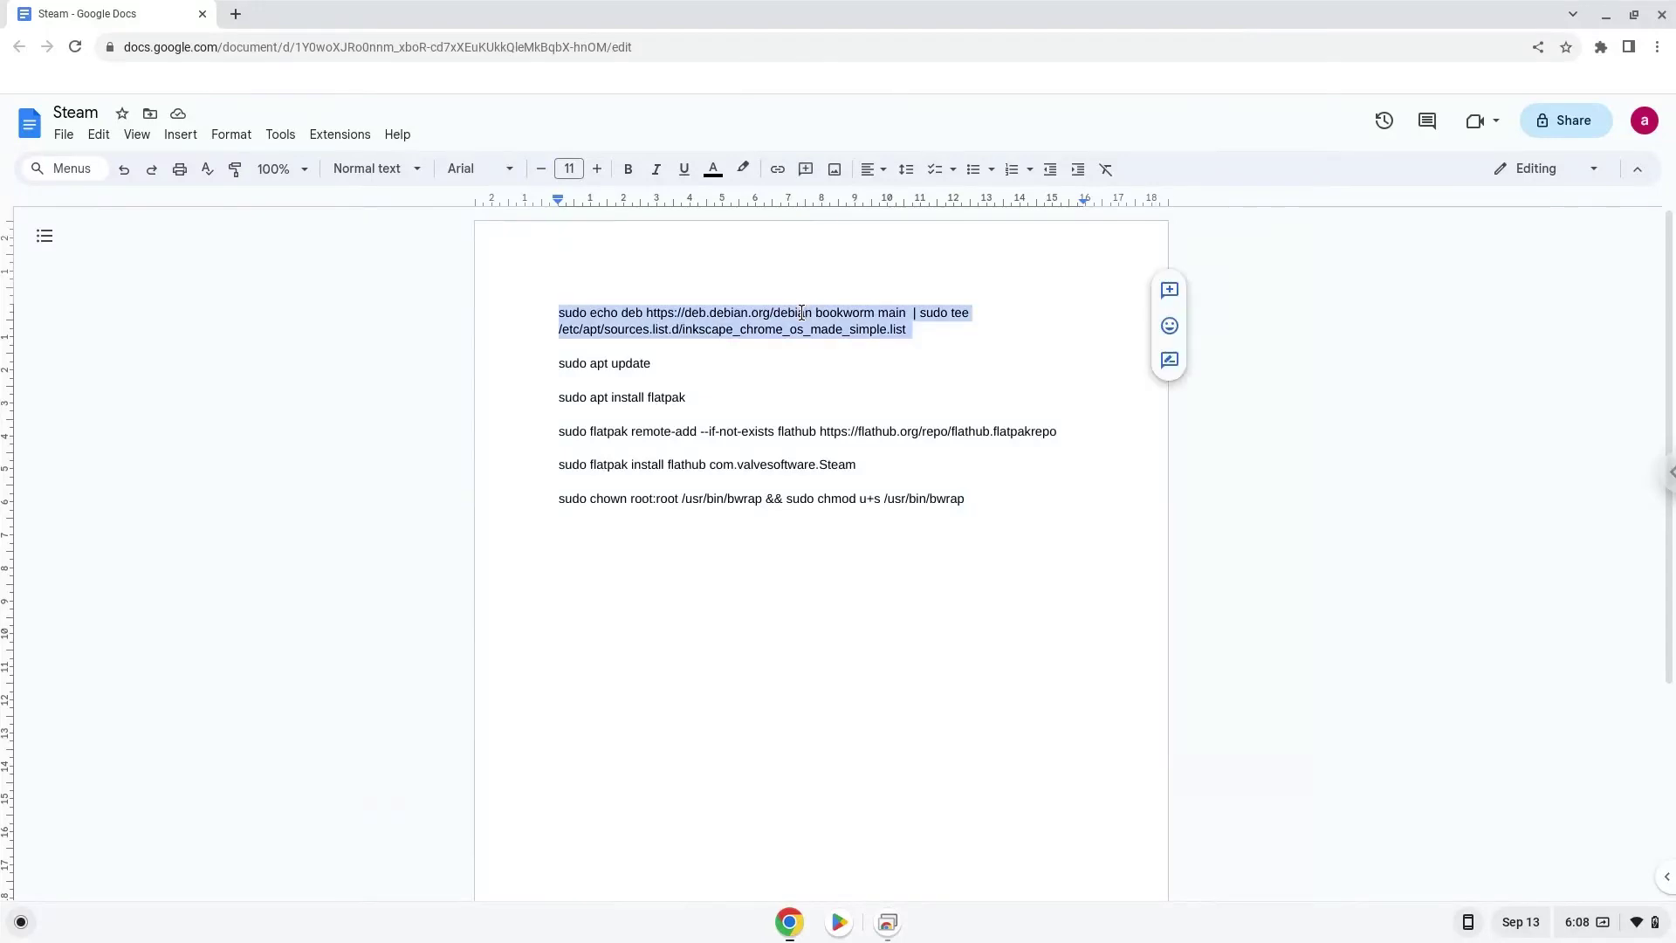
right_click(801, 312)
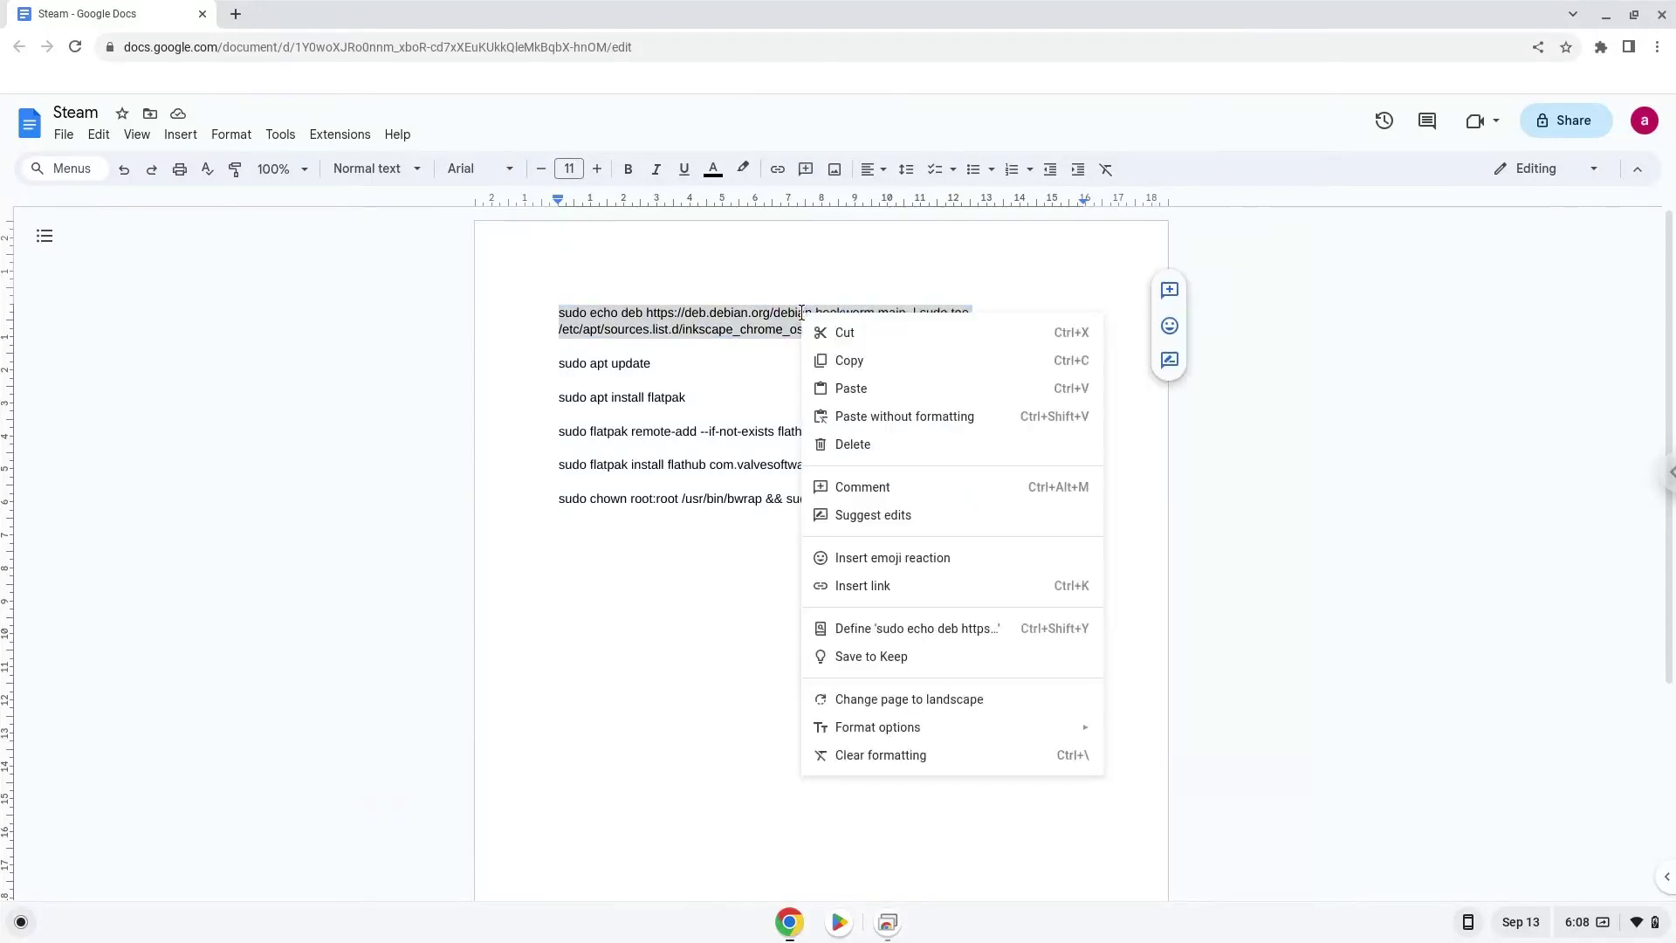
click(849, 361)
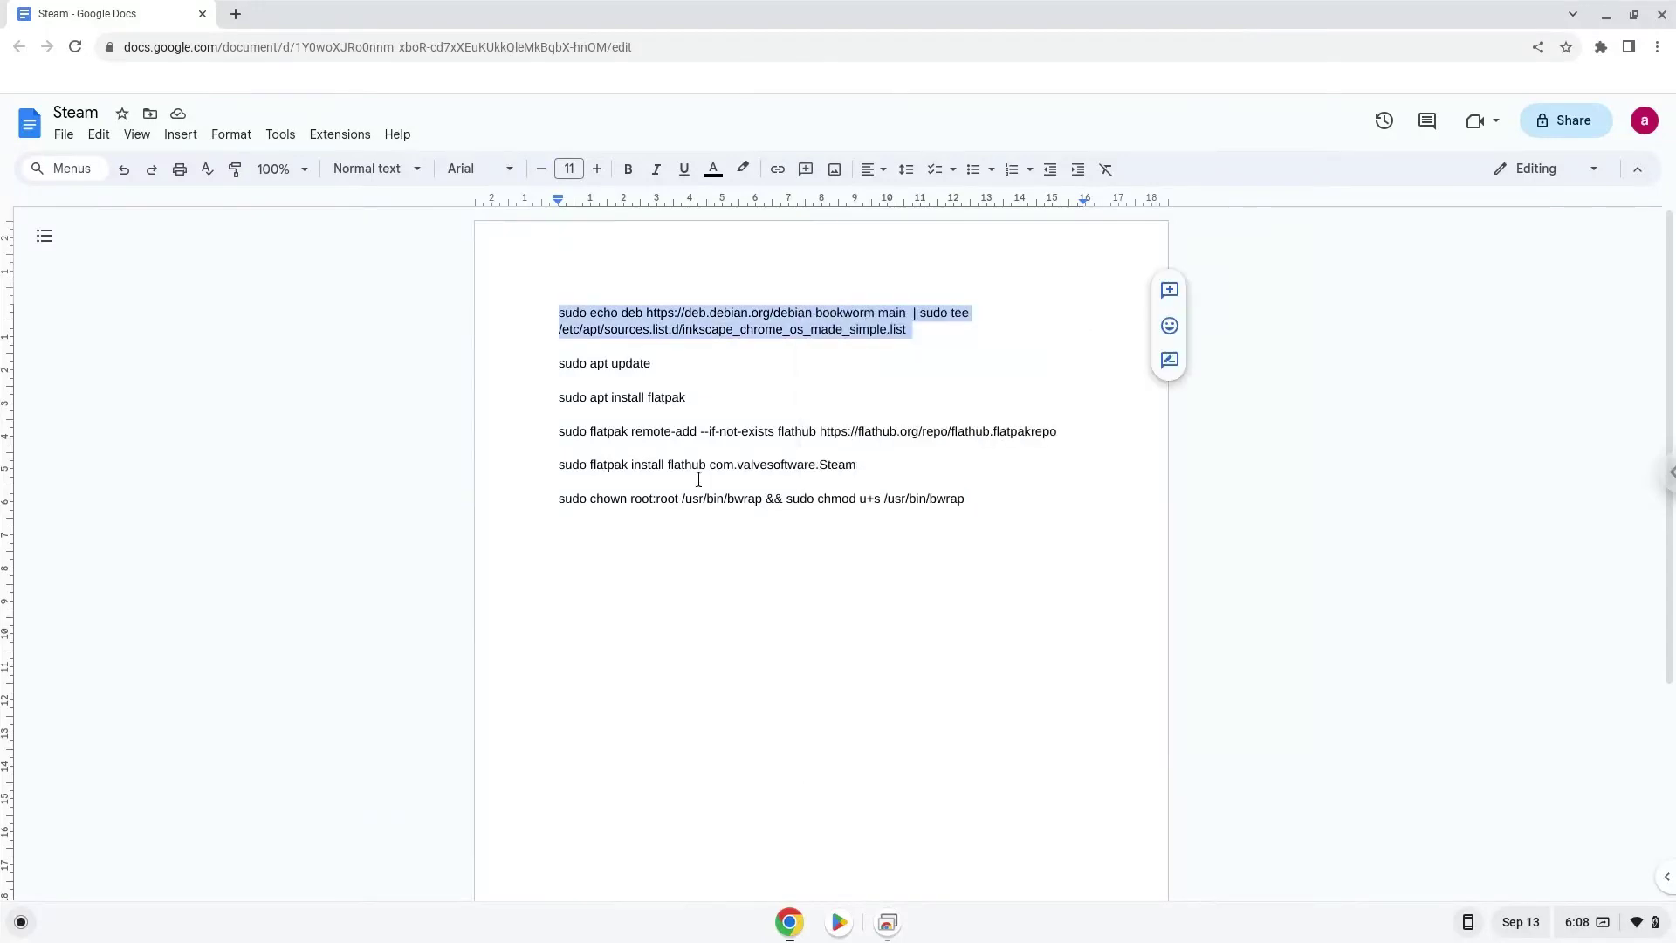
click(22, 921)
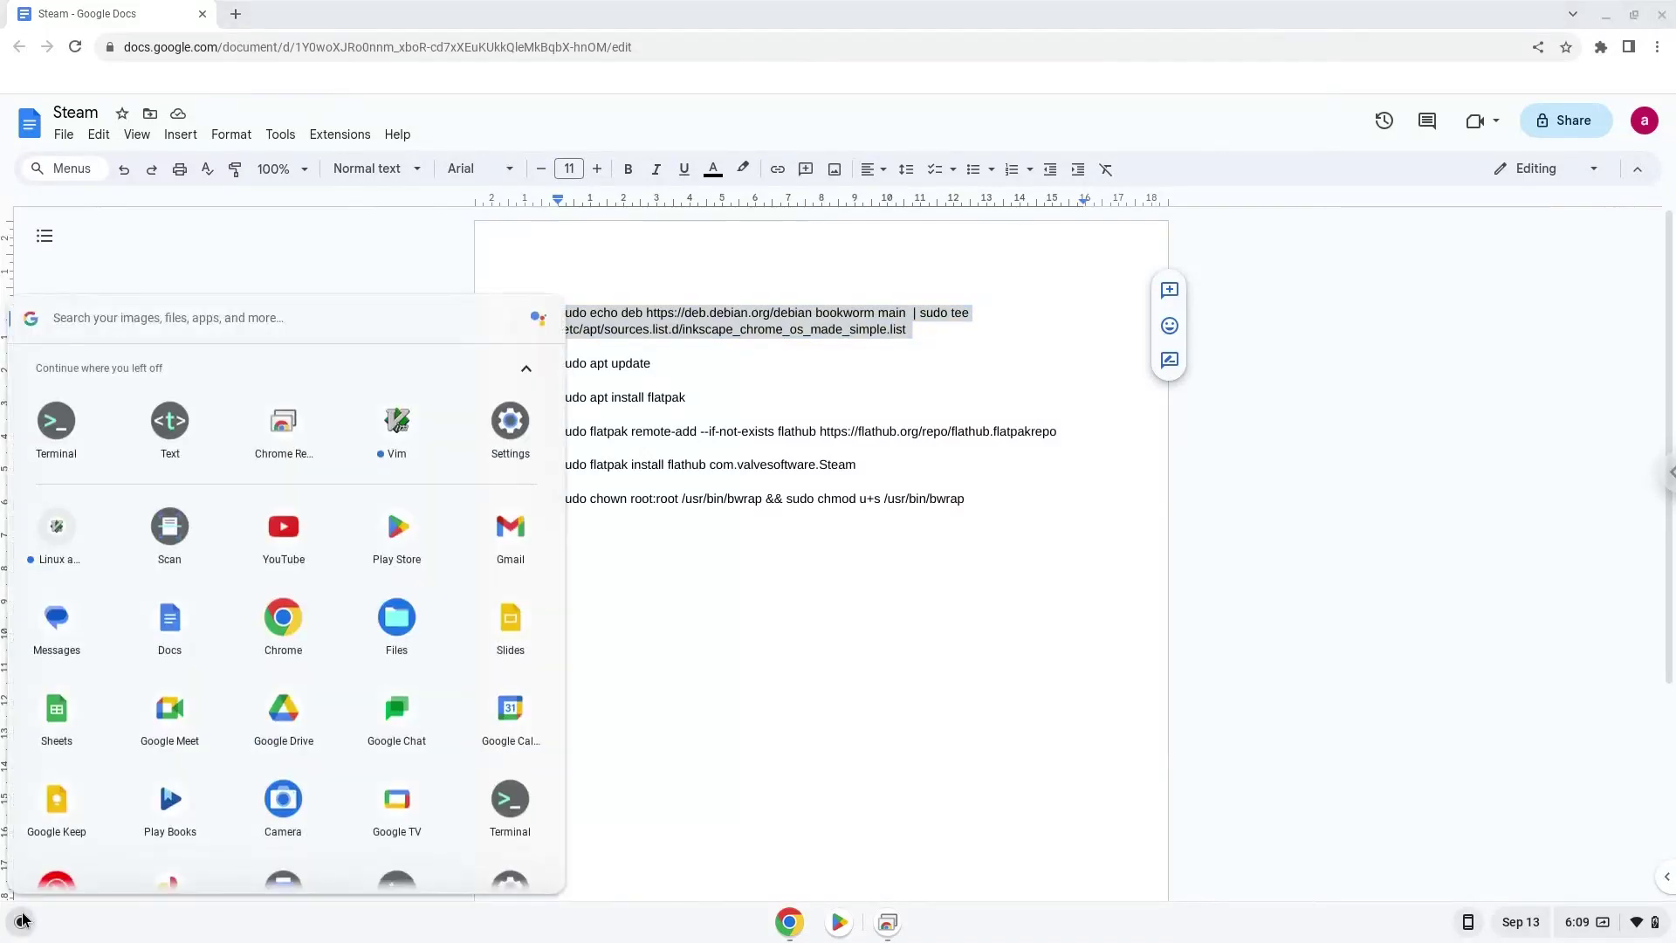
click(55, 422)
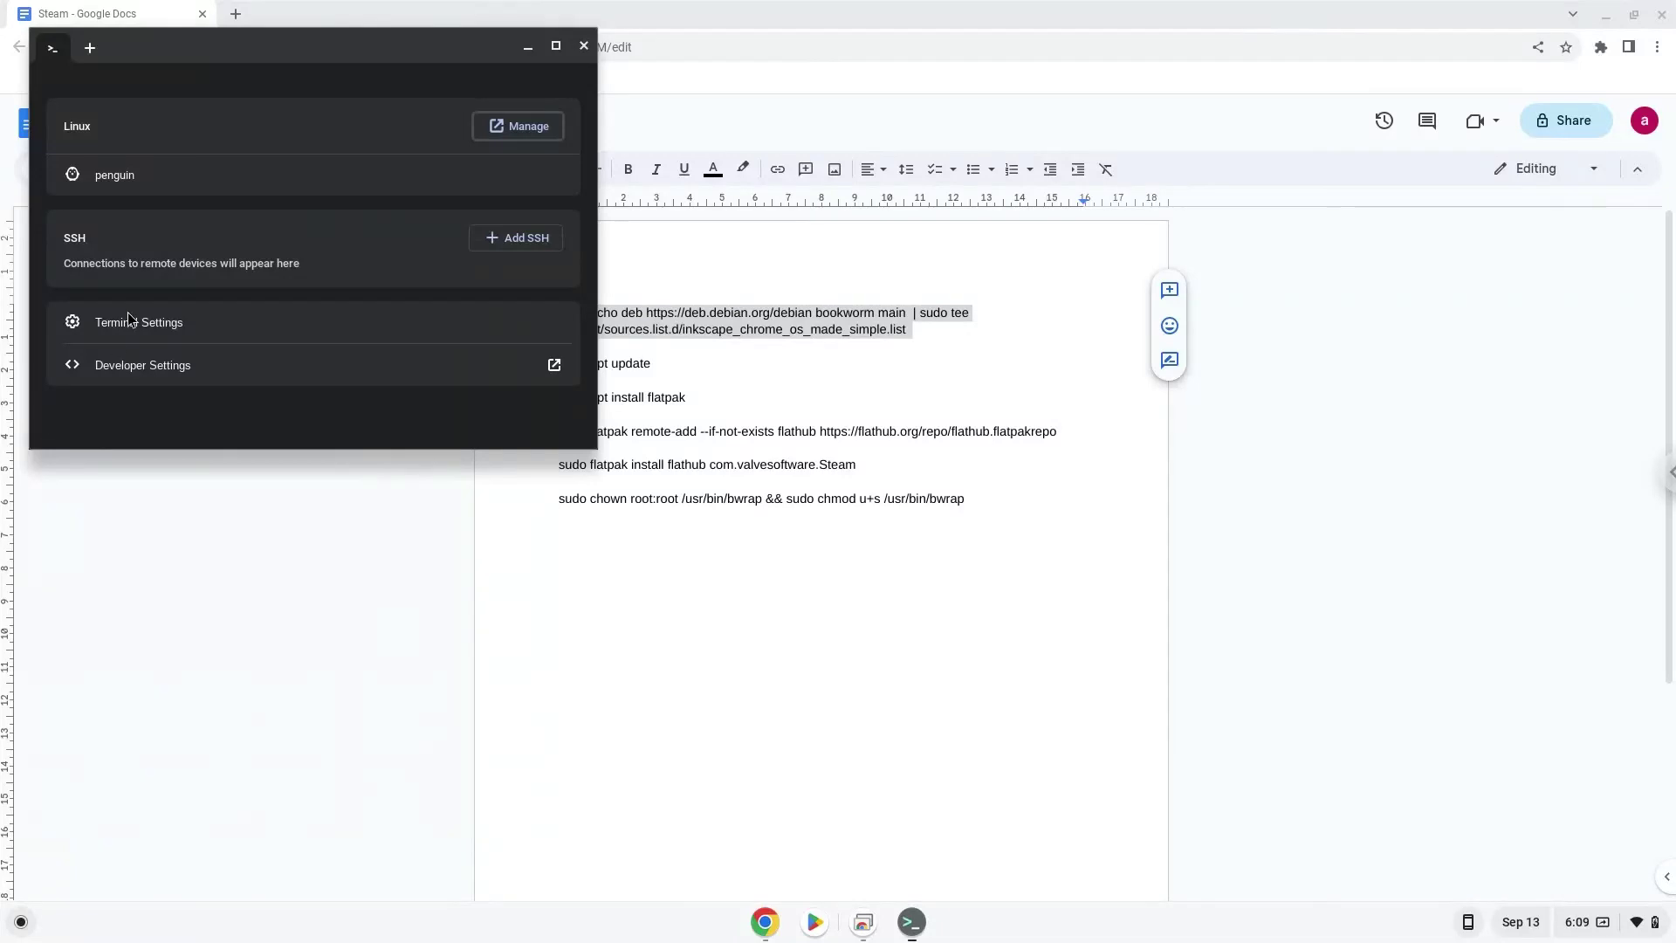
- Run the Debian bookworm source-list command in the maximized Terminal, then return to the document
double_click(326, 46)
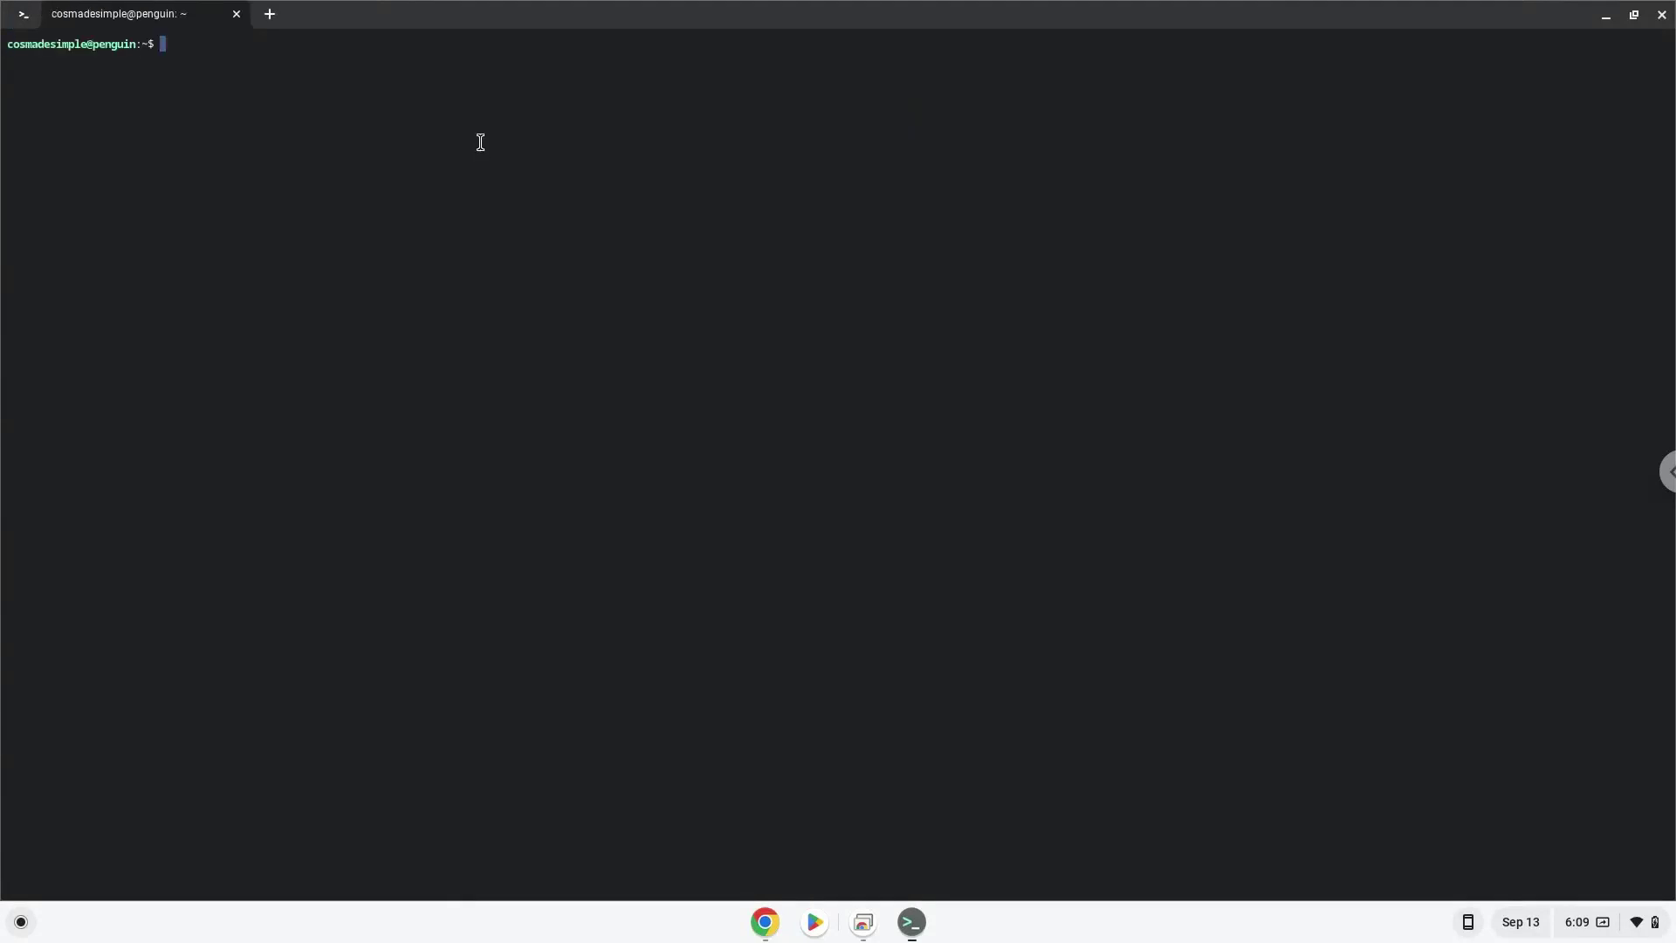
key(ctrl+shift+v)
key(Return)
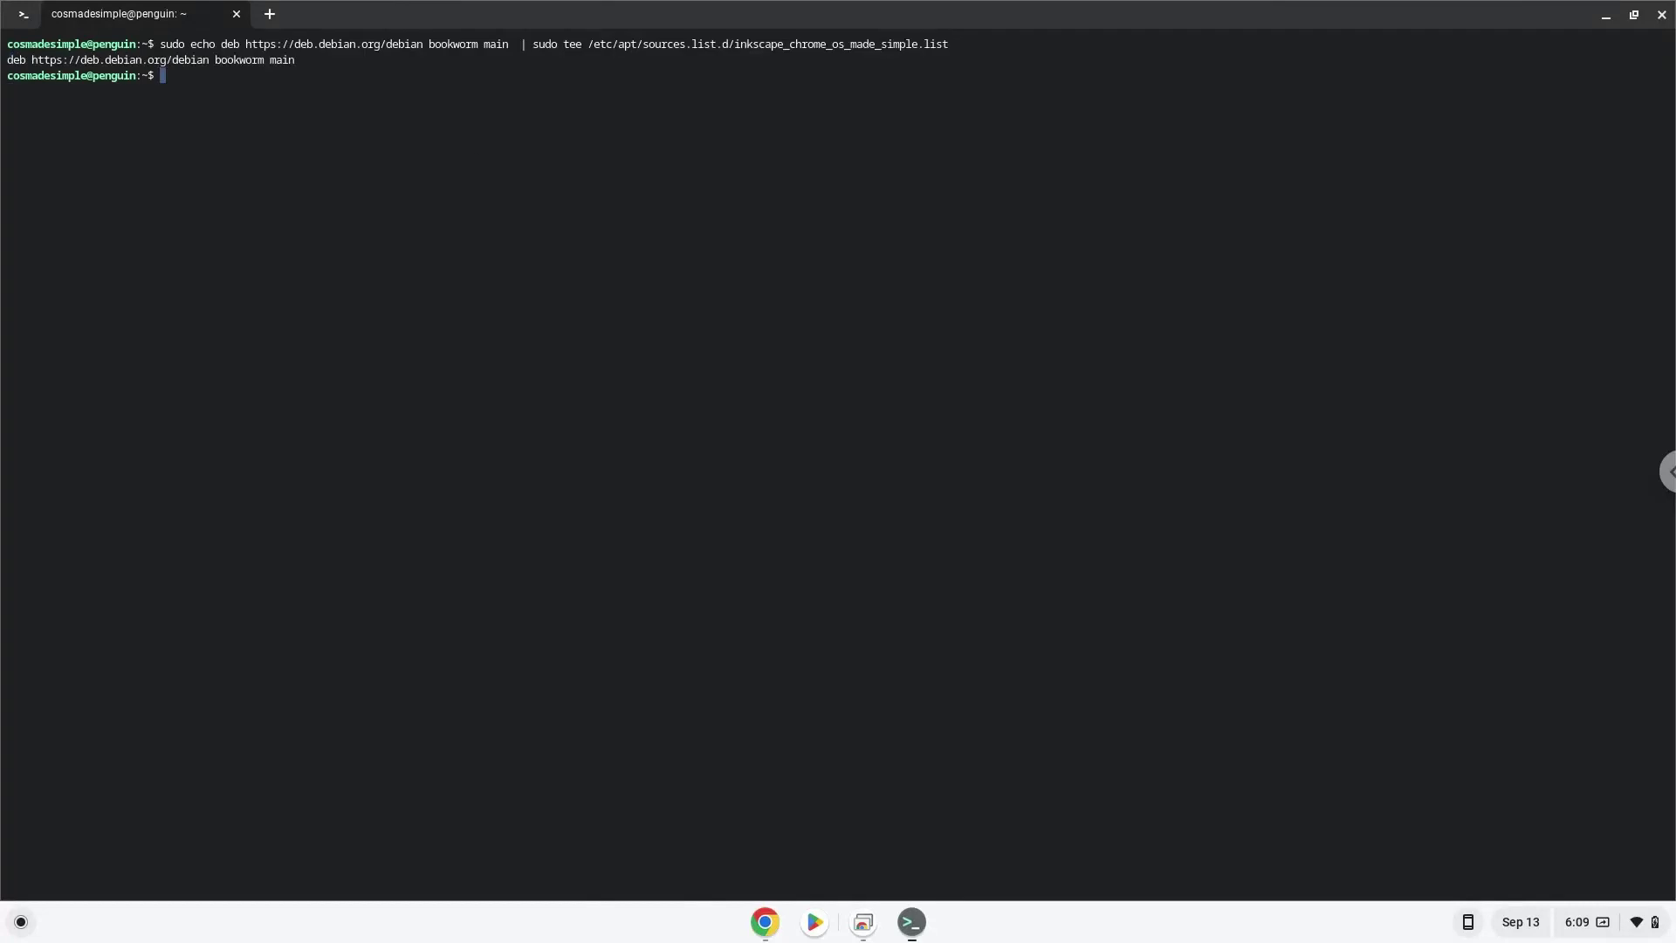
click(765, 923)
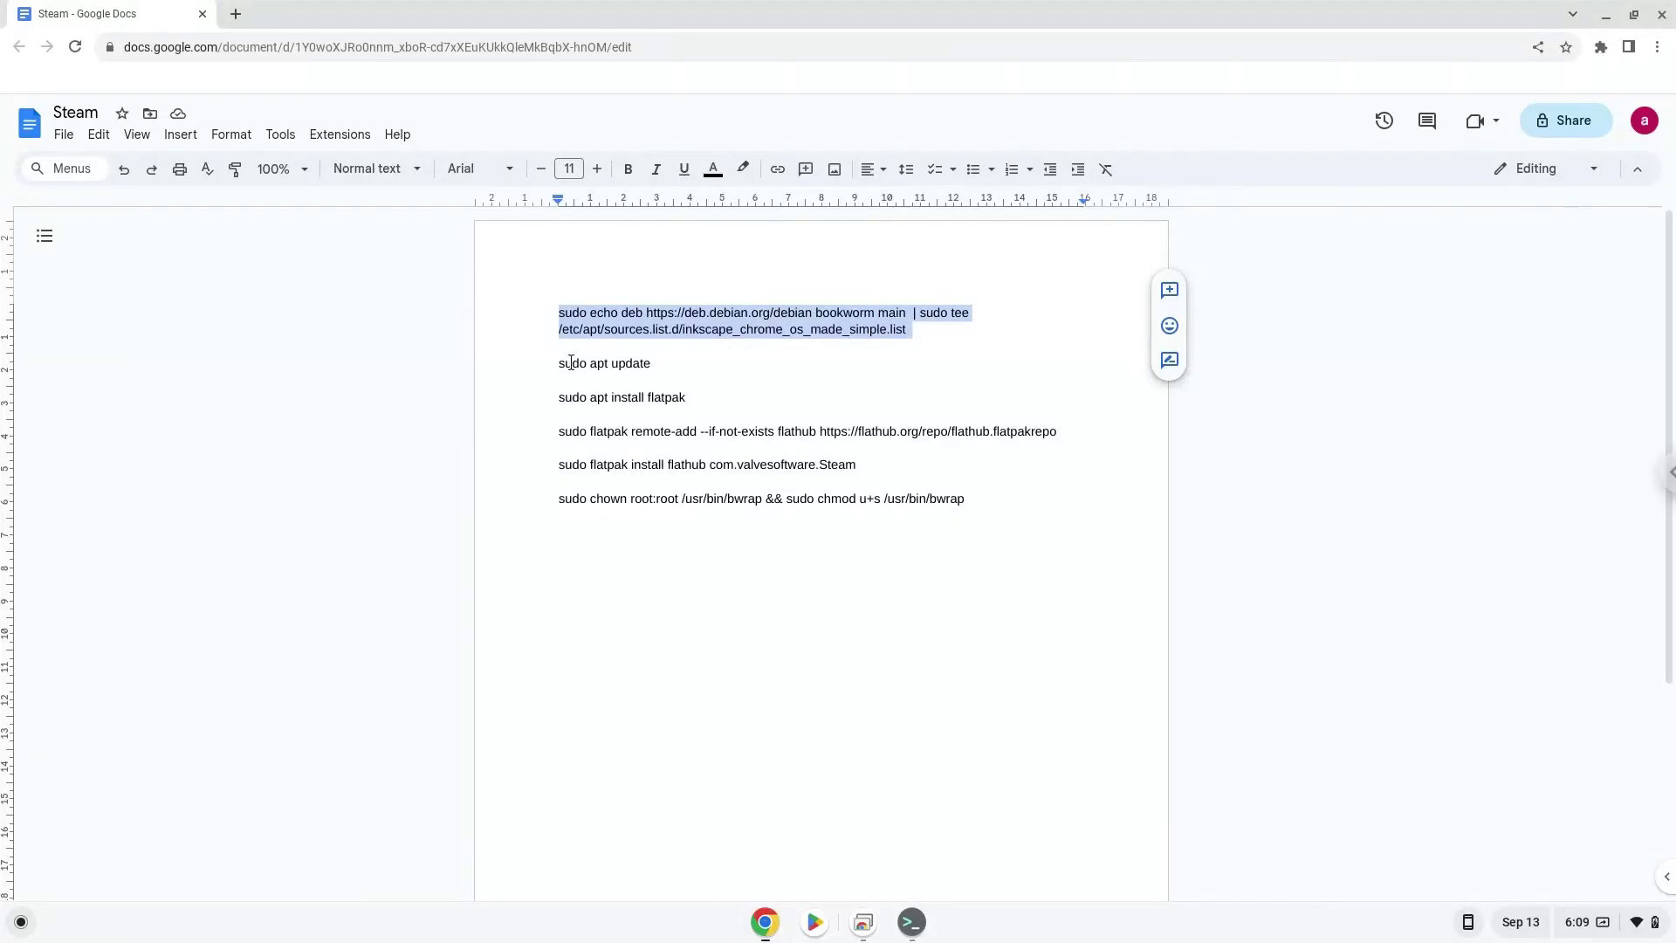
- Copy 'sudo apt update' from the document and run it in Terminal
triple_click(570, 363)
right_click(572, 365)
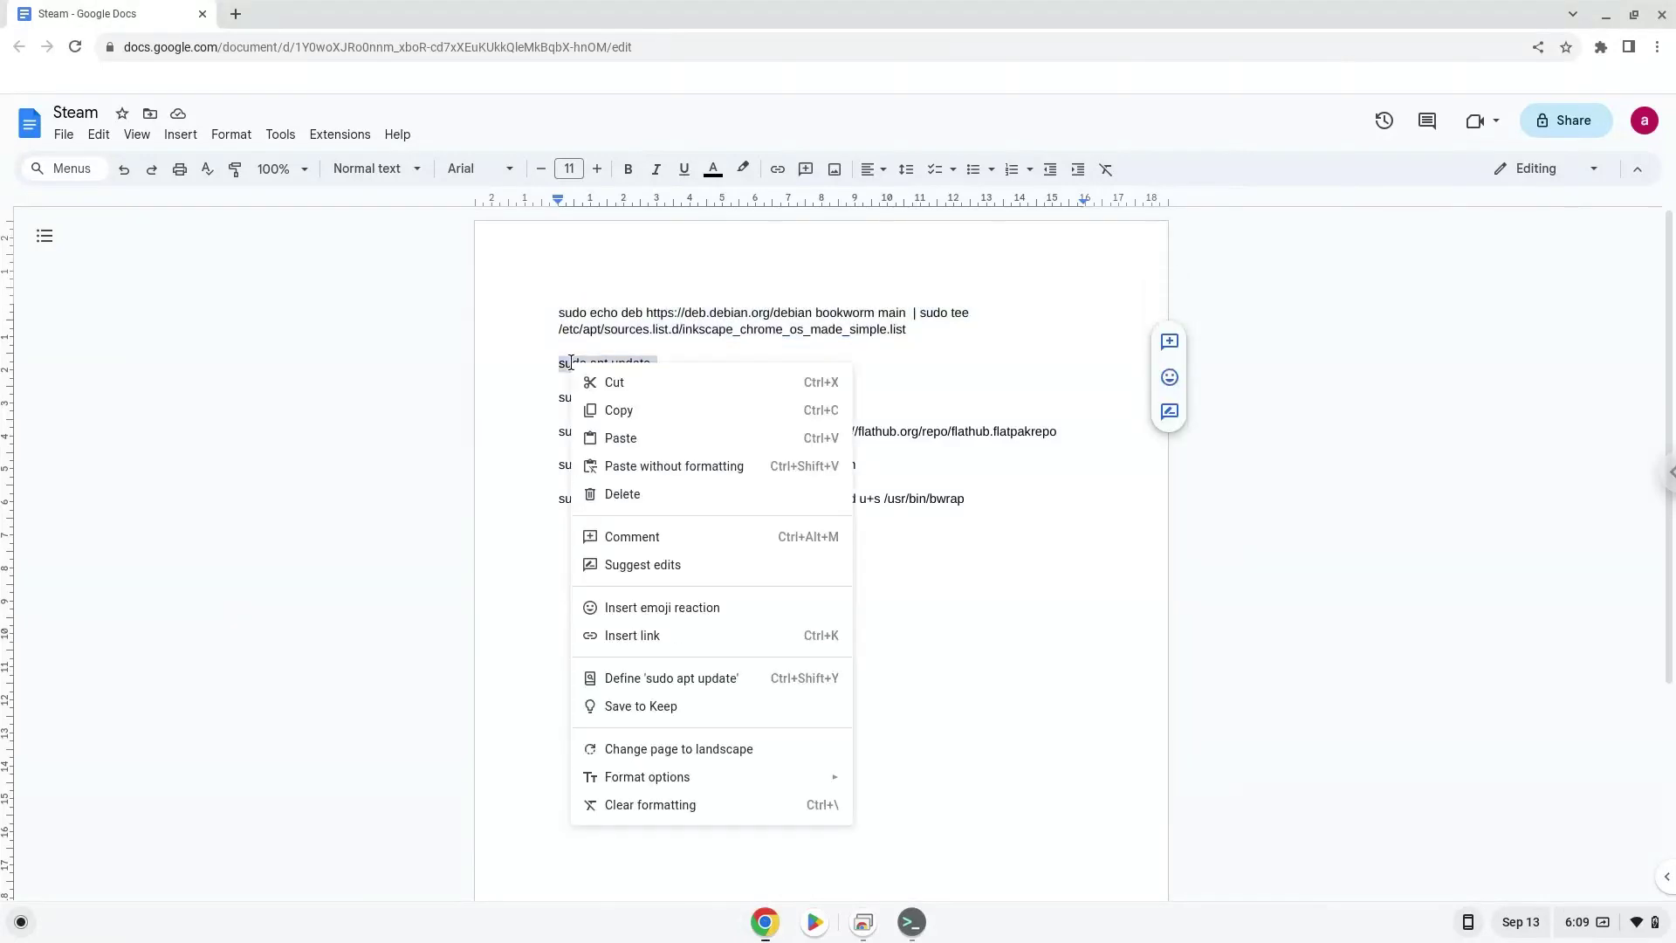
click(620, 410)
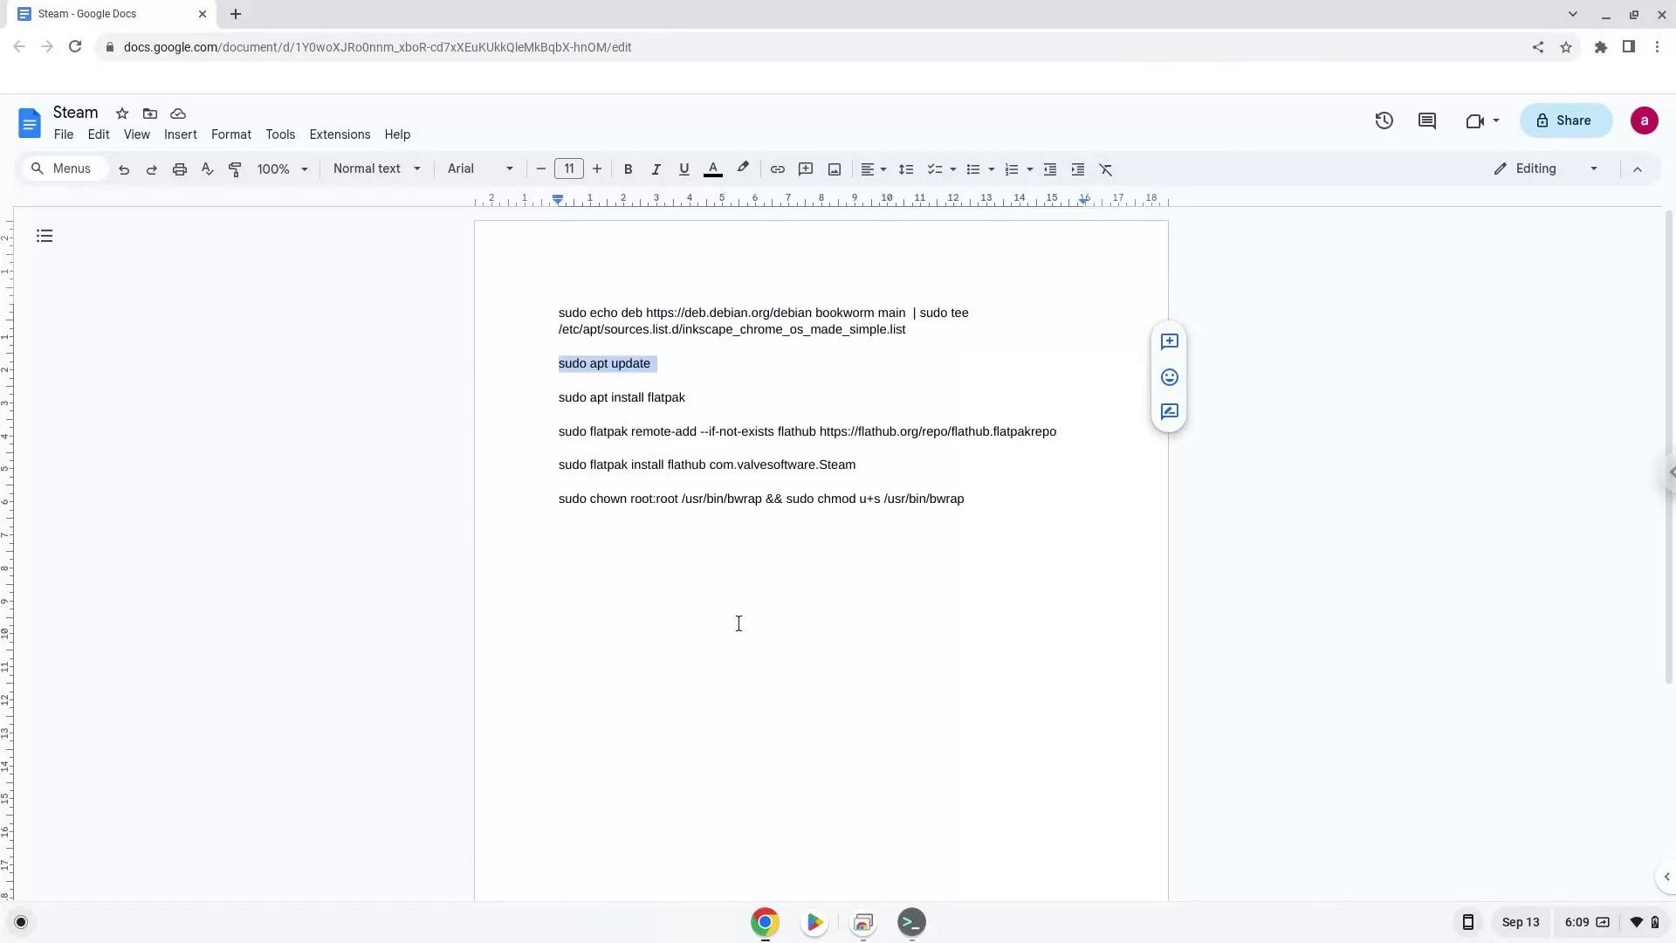
click(911, 927)
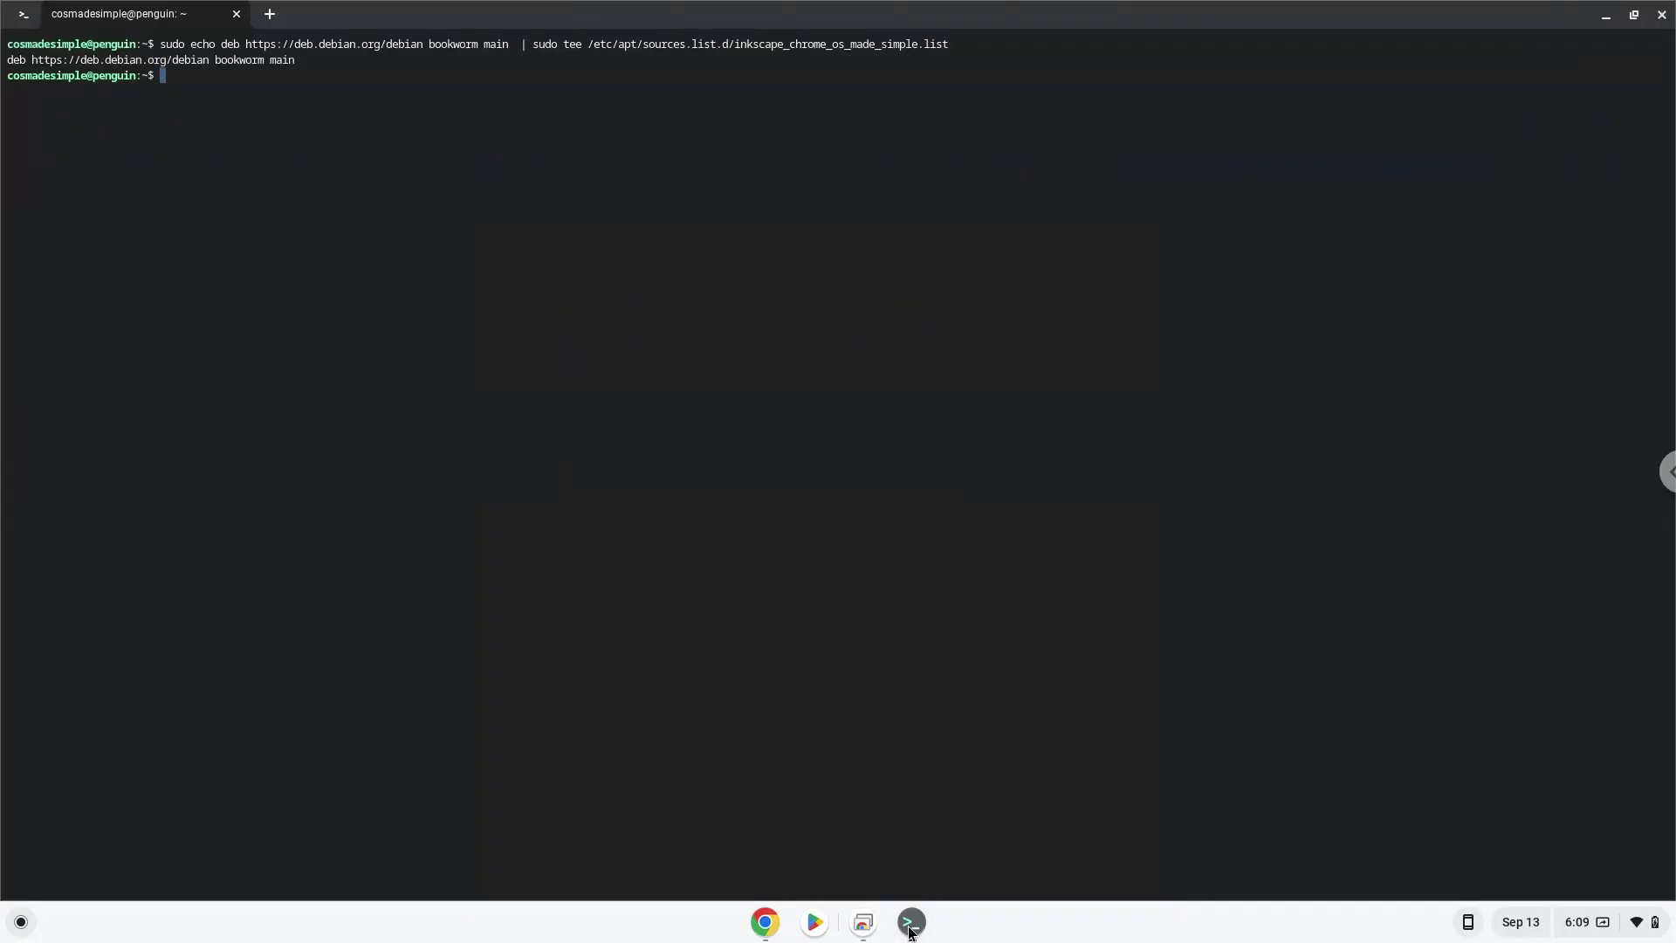
key(ctrl+shift+v)
key(Return)
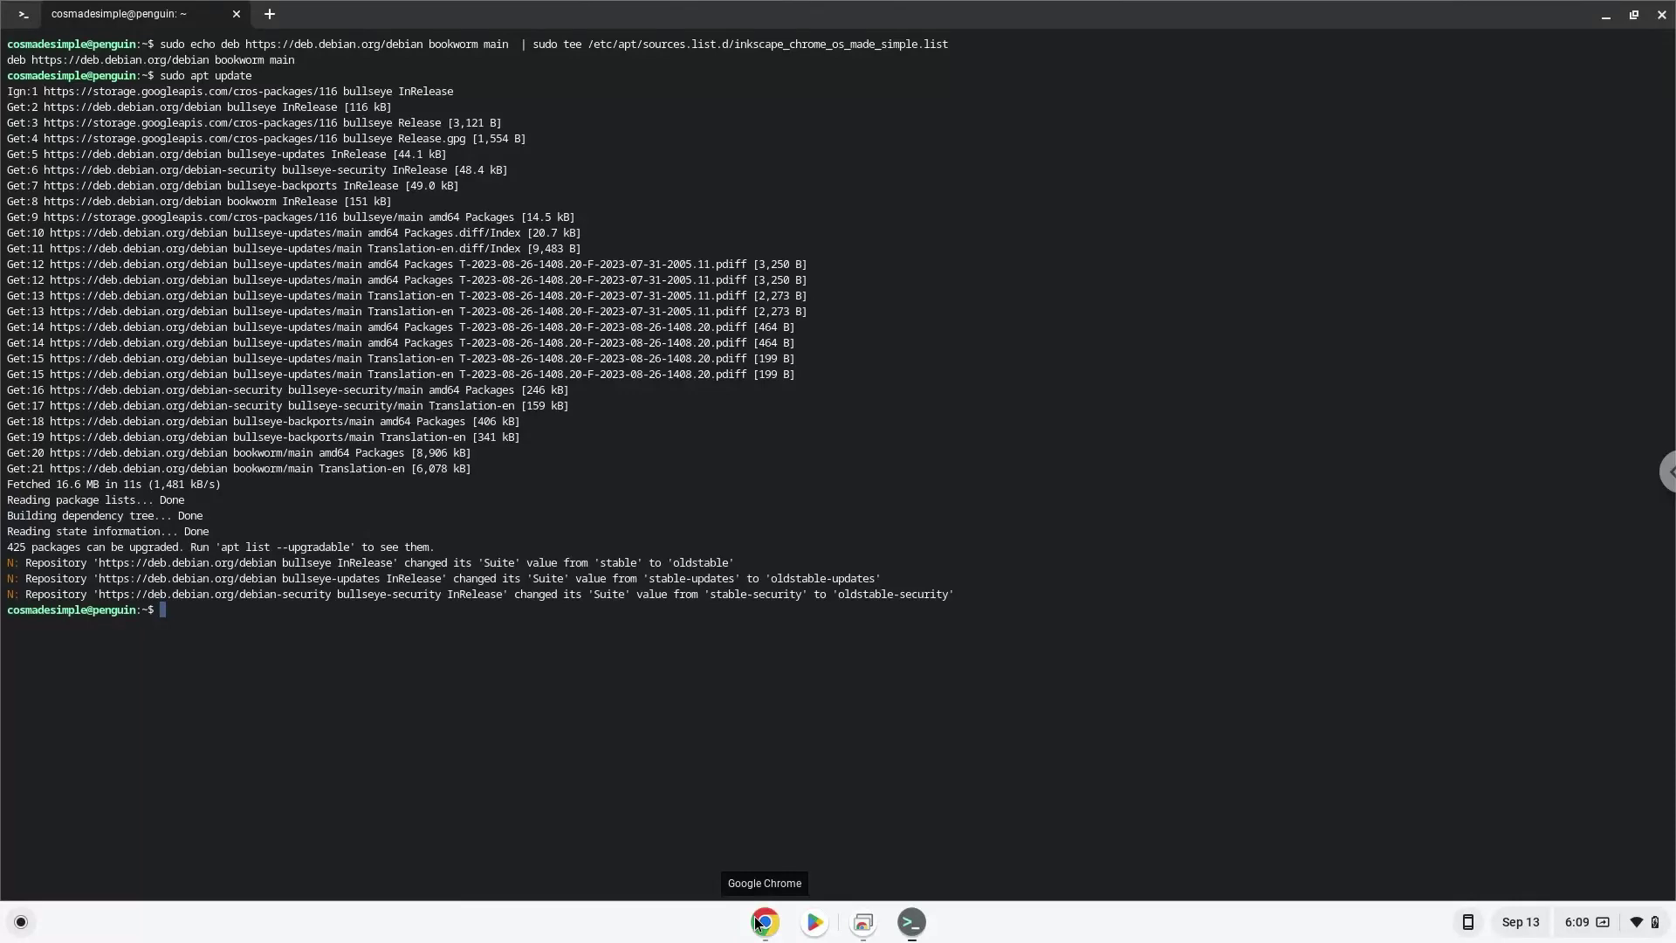
- Back in the Steam document, copy the 'sudo apt install flatpak' line
click(756, 921)
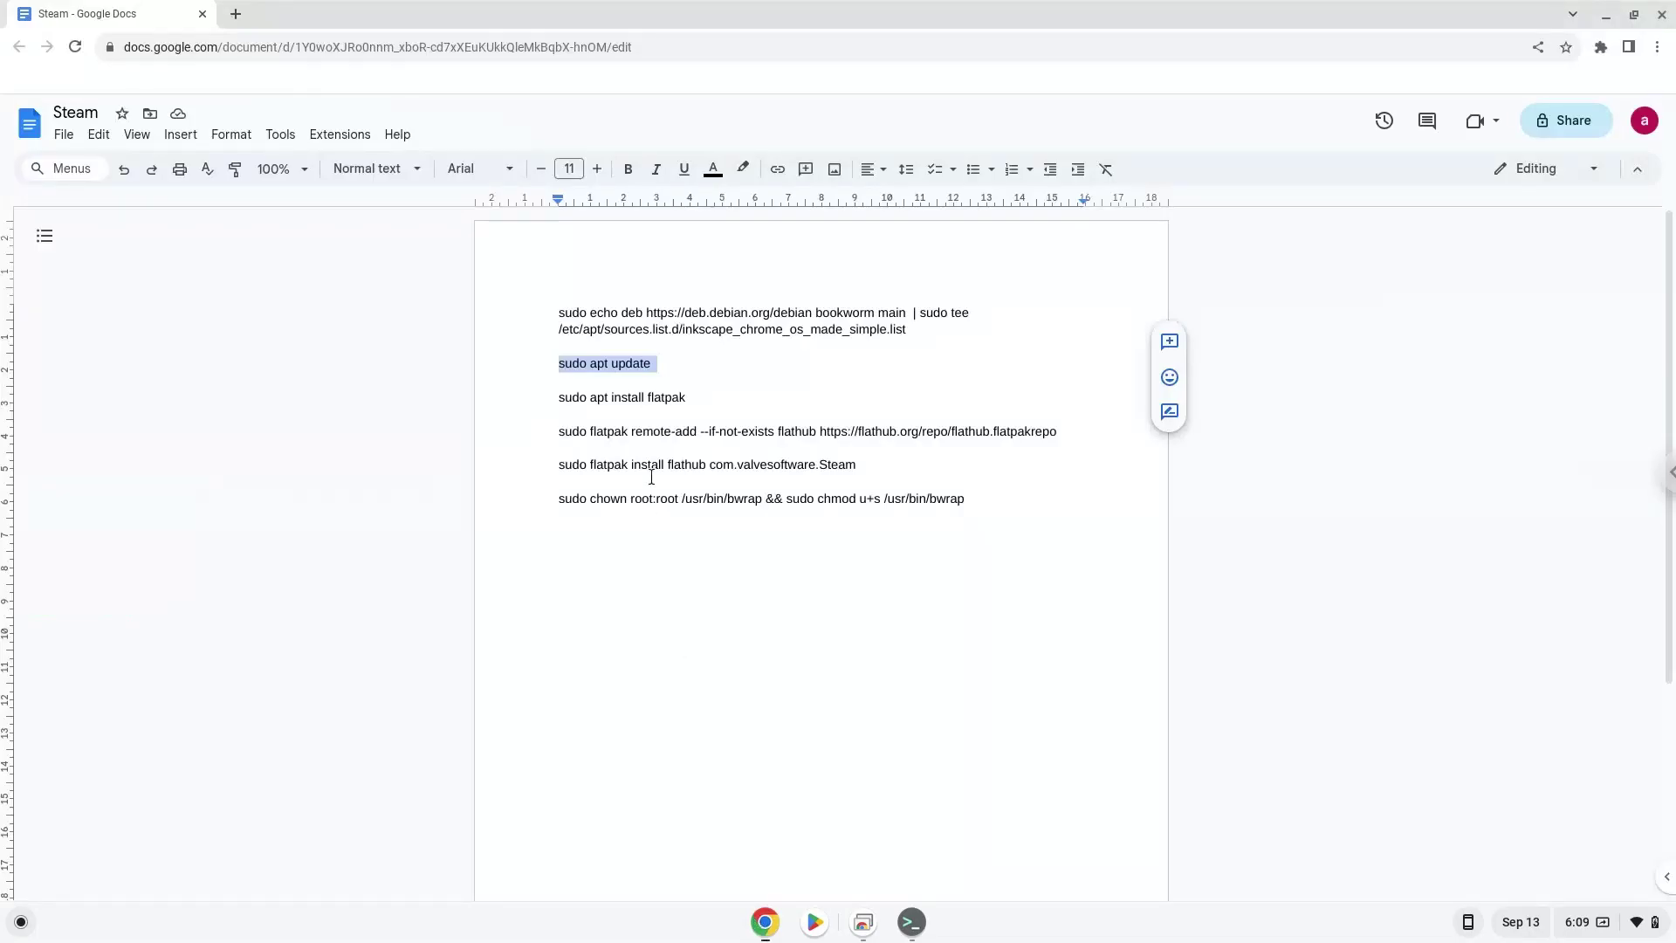
triple_click(646, 397)
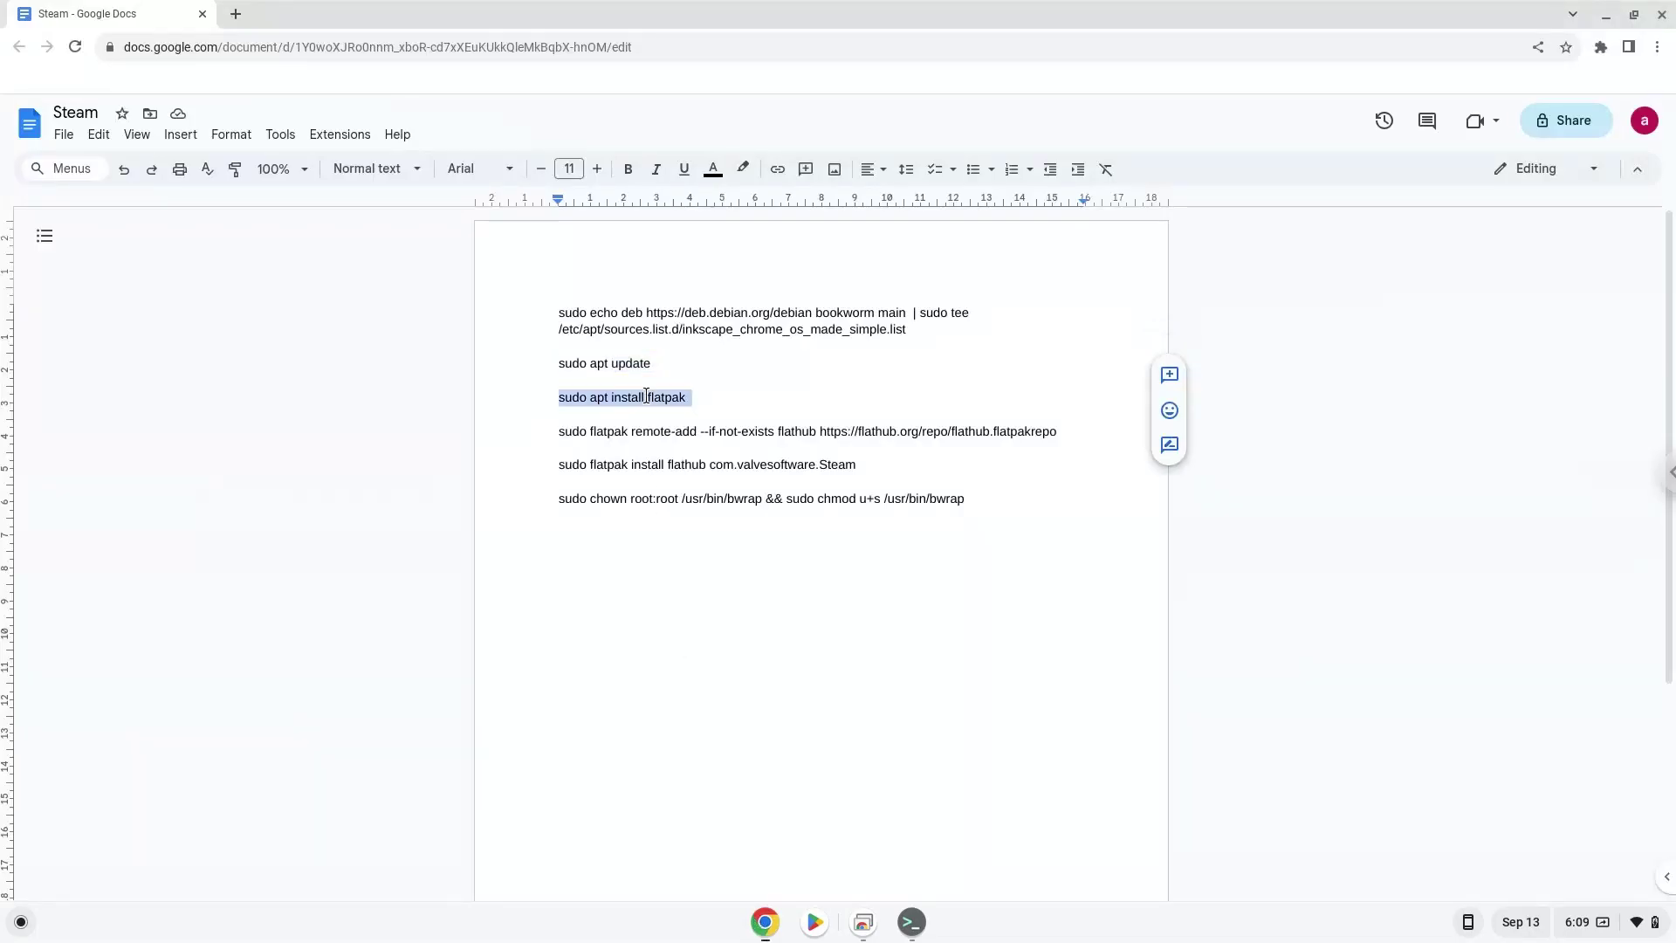
right_click(646, 397)
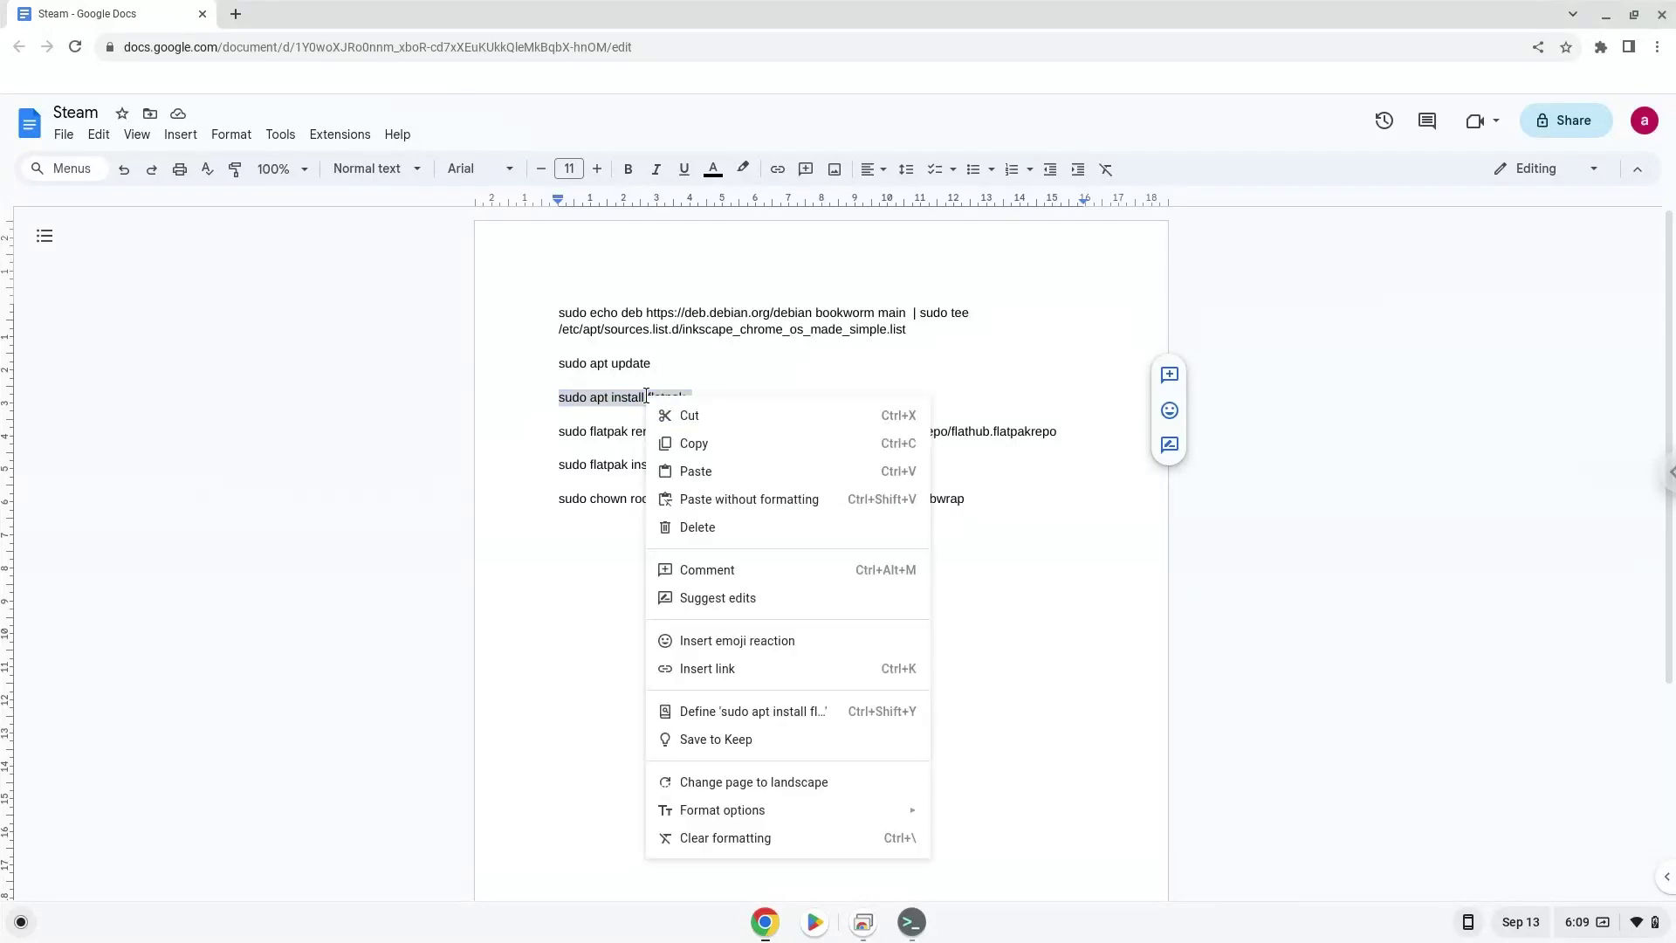
click(707, 445)
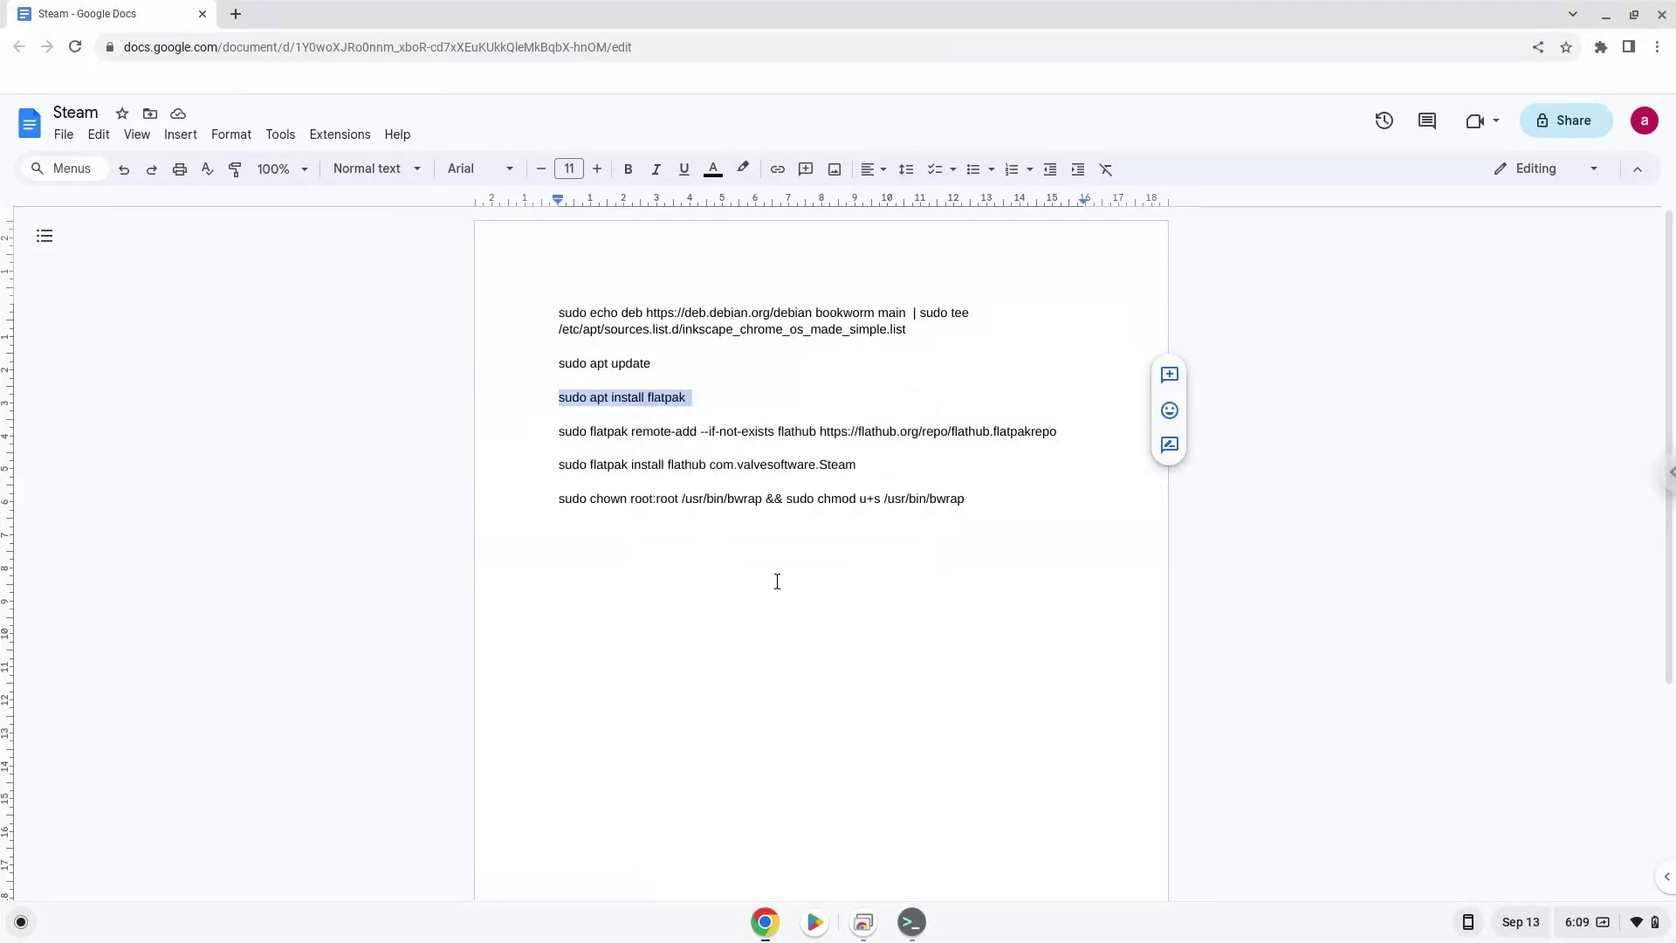
- Paste 'sudo apt install flatpak' into Terminal and confirm to install flatpak 1.14.4-1
click(911, 922)
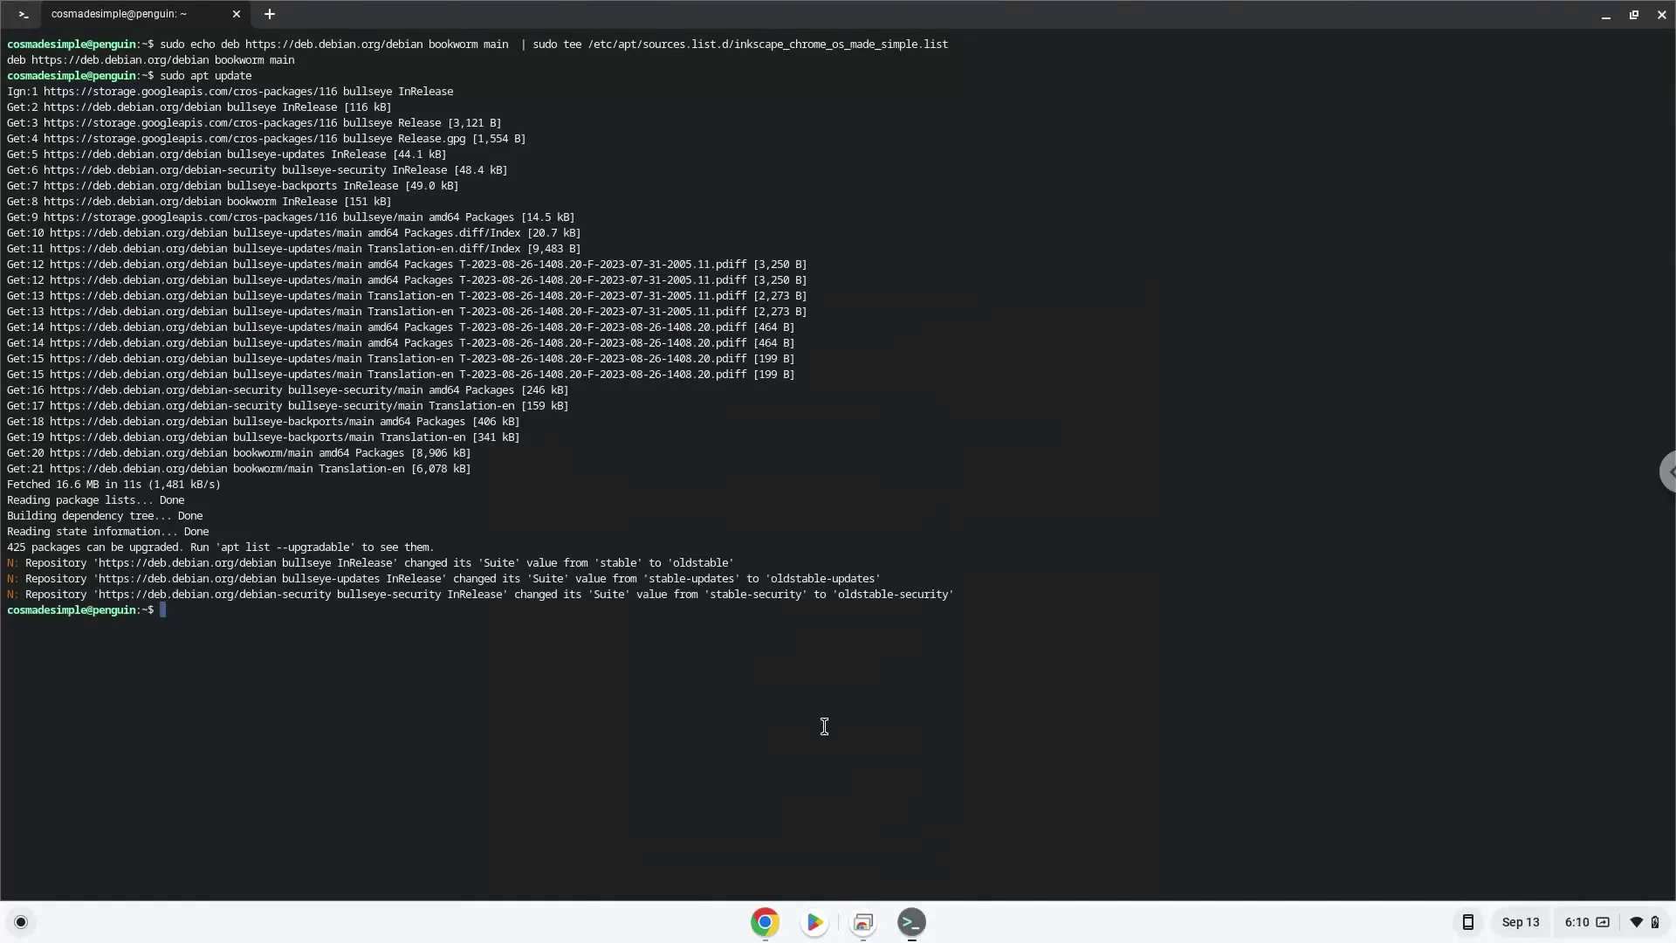
right_click(824, 726)
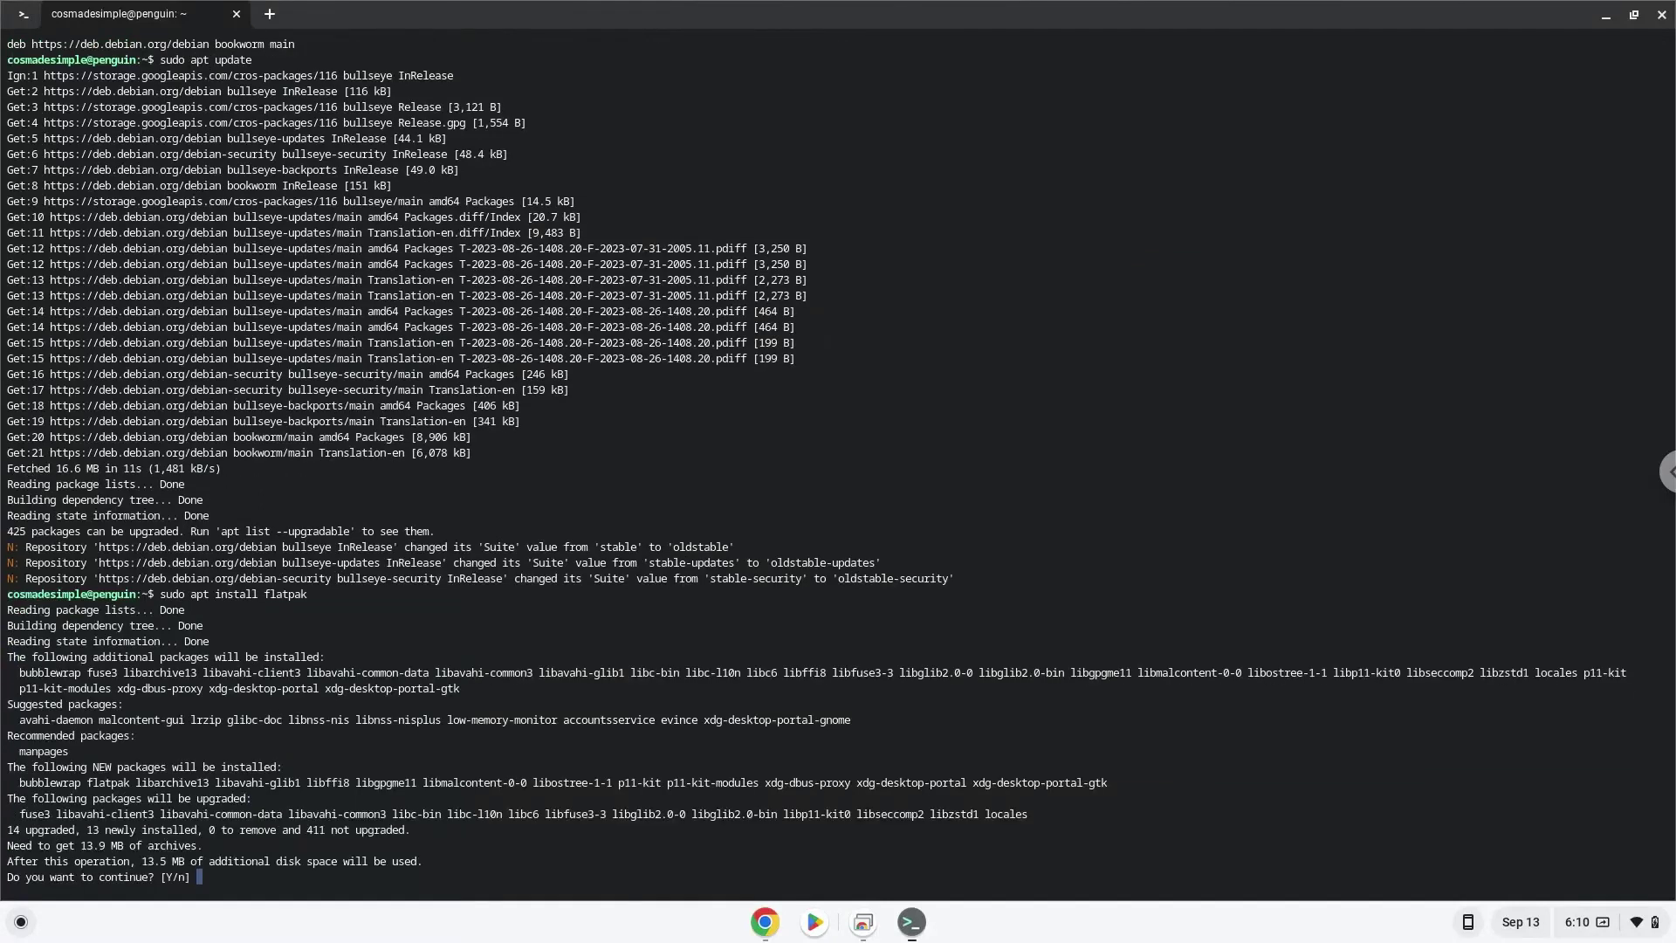
key(Return)
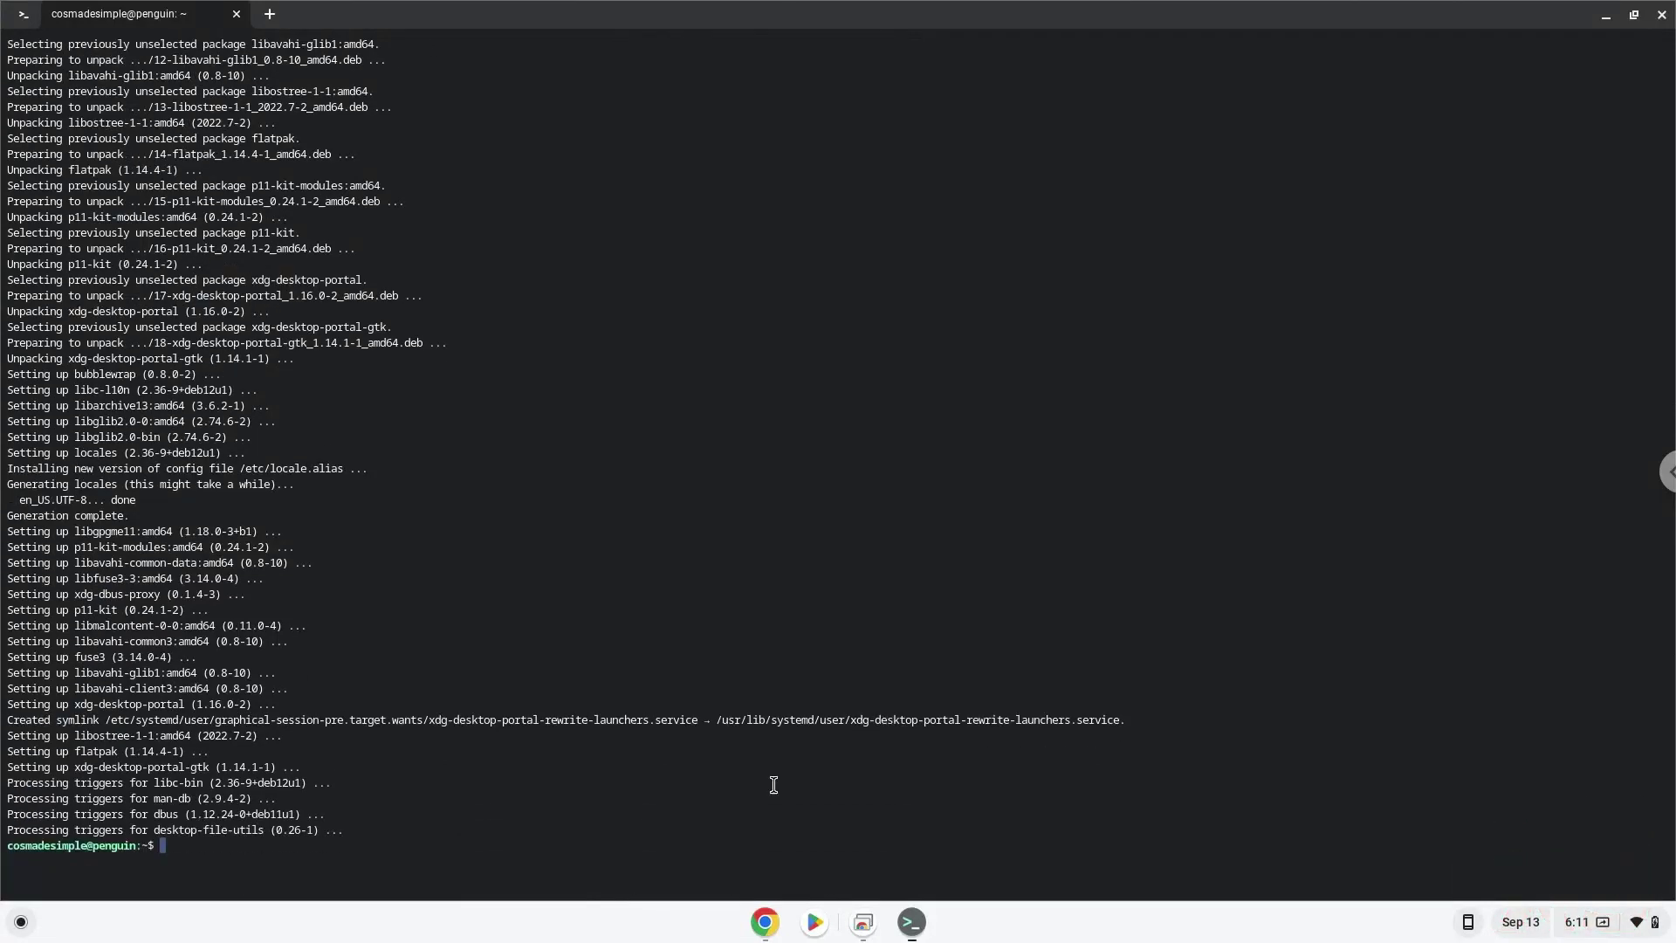
- Copy the Flathub 'flatpak remote-add' command and run it in Terminal
click(766, 923)
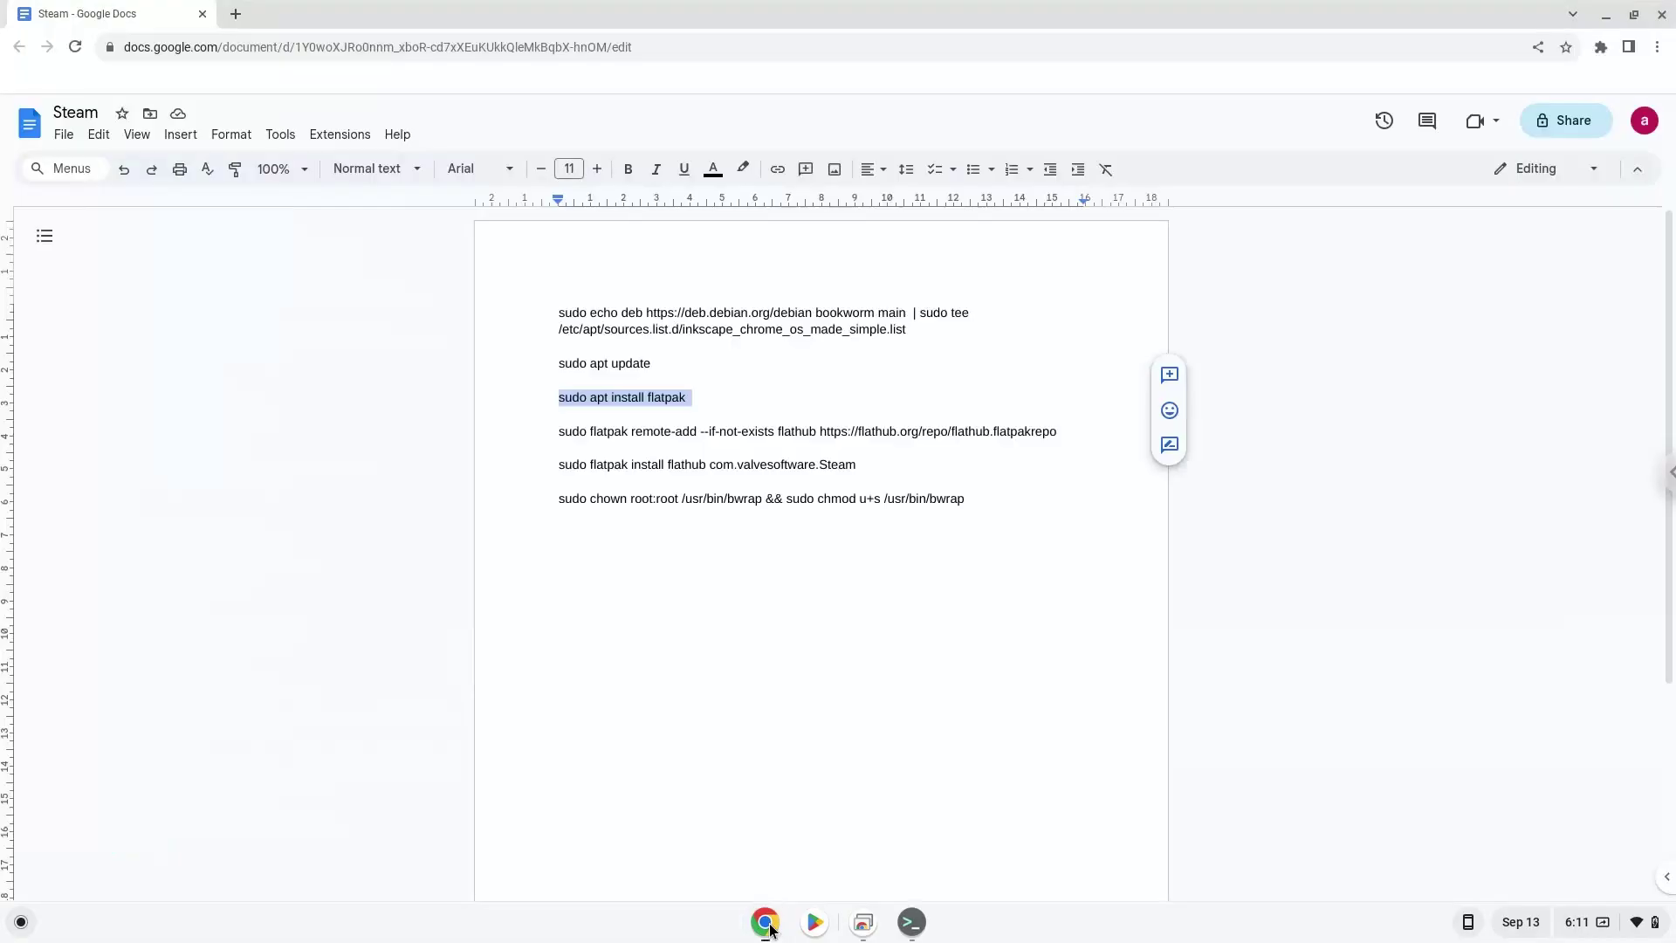
triple_click(836, 431)
right_click(836, 428)
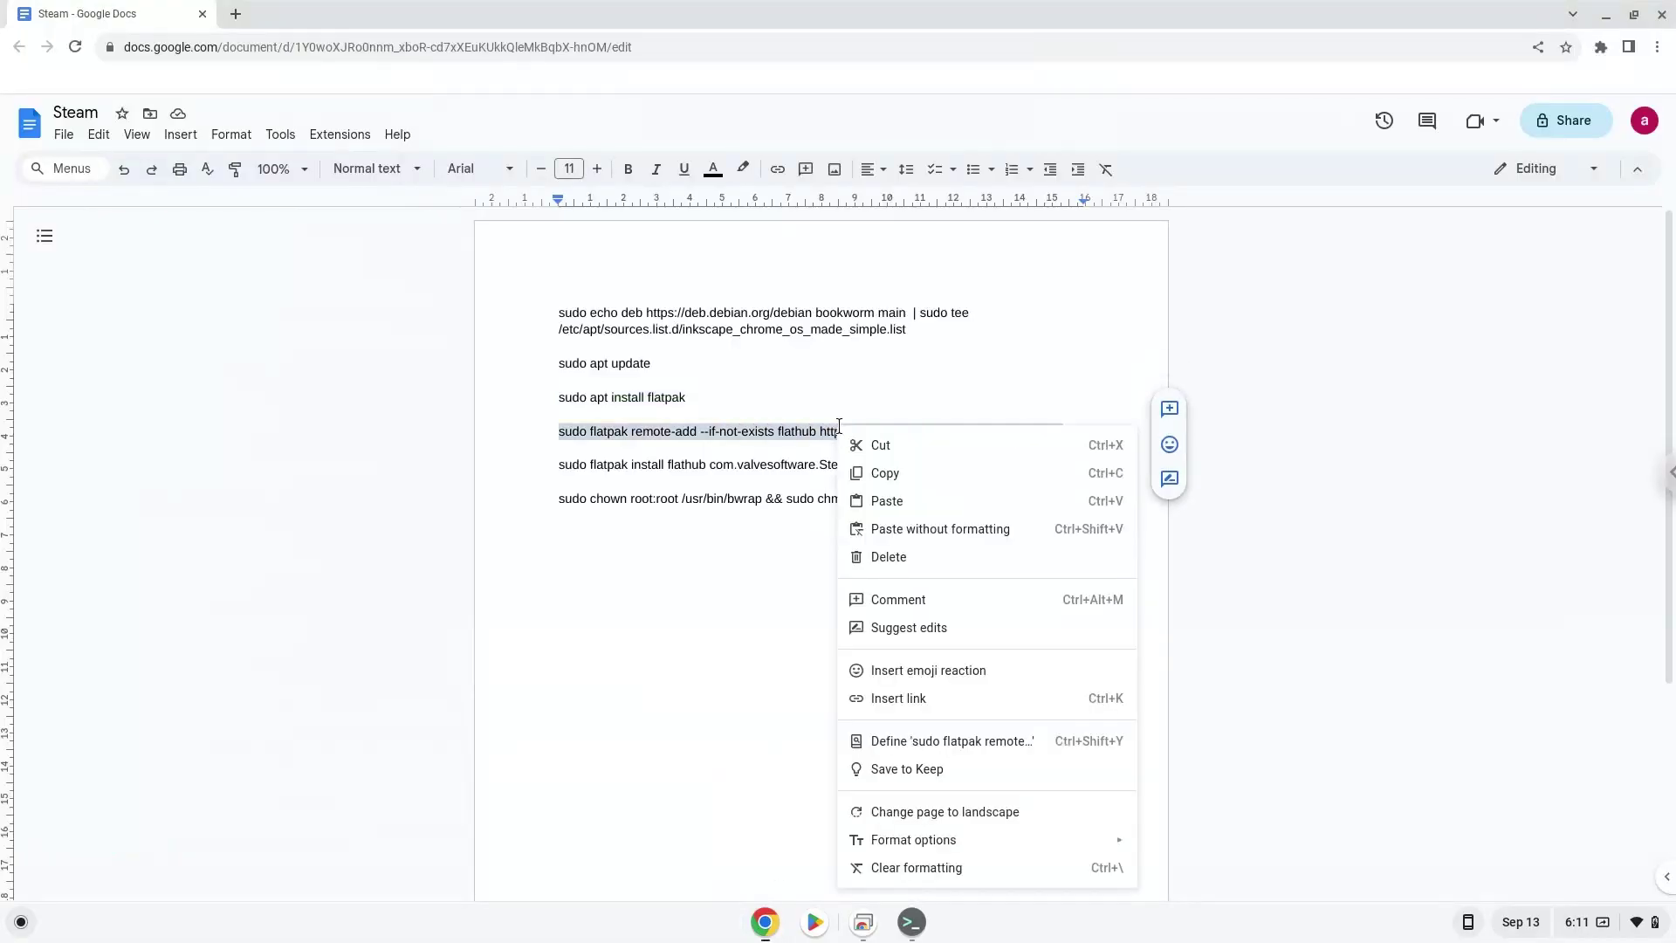
click(884, 473)
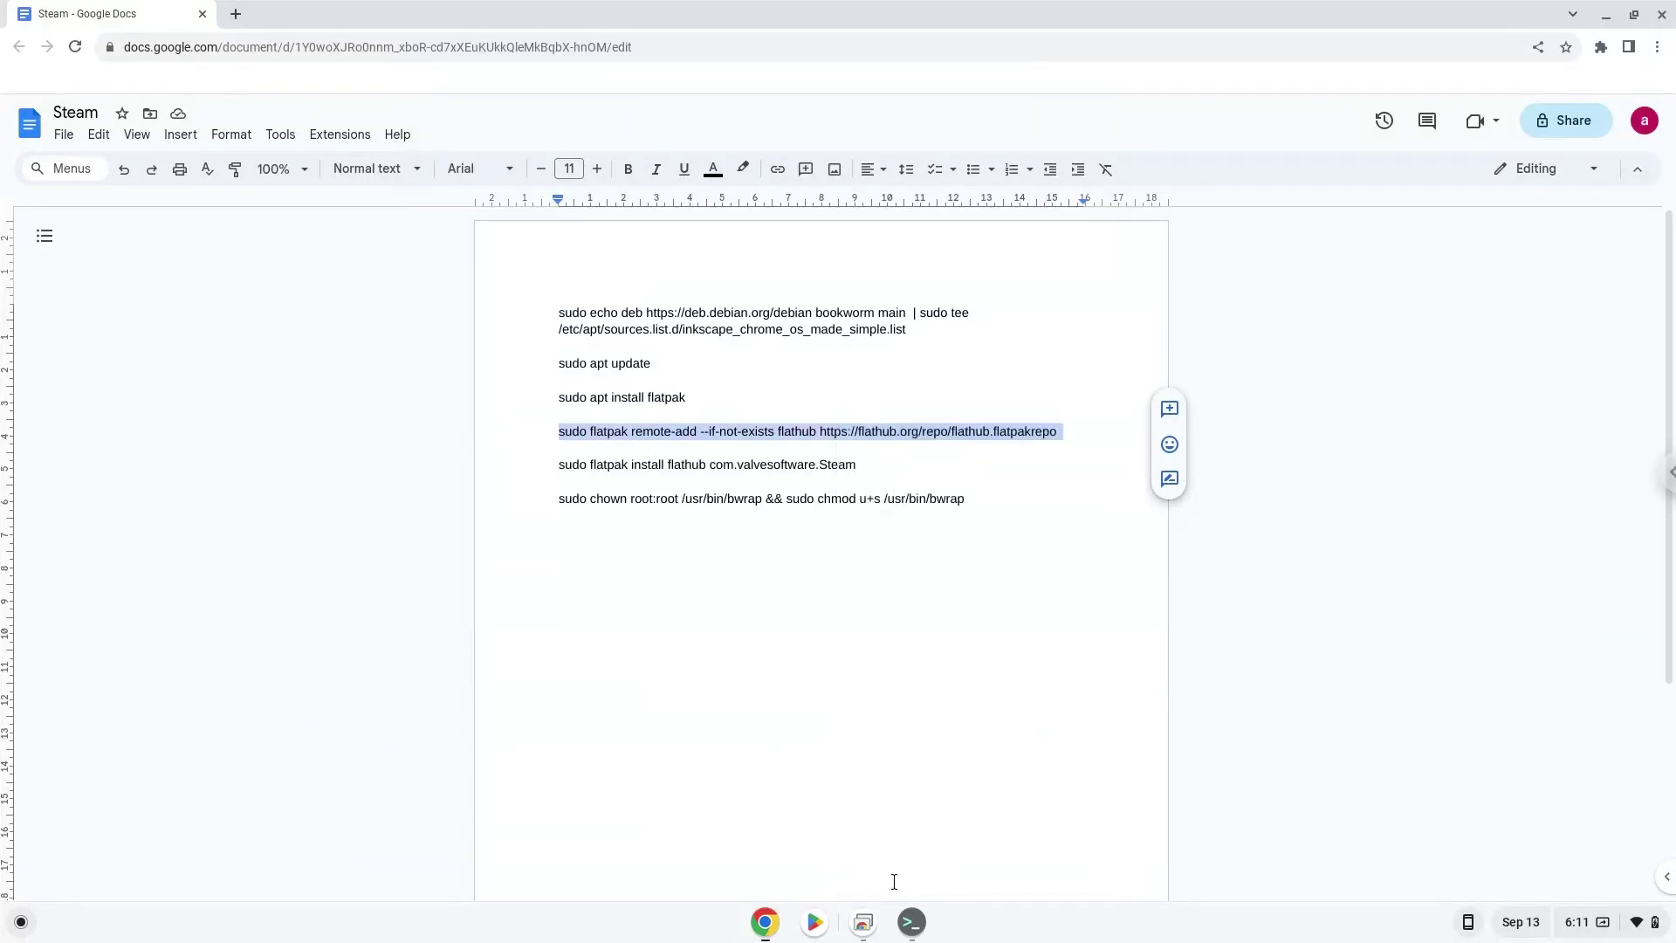
click(910, 927)
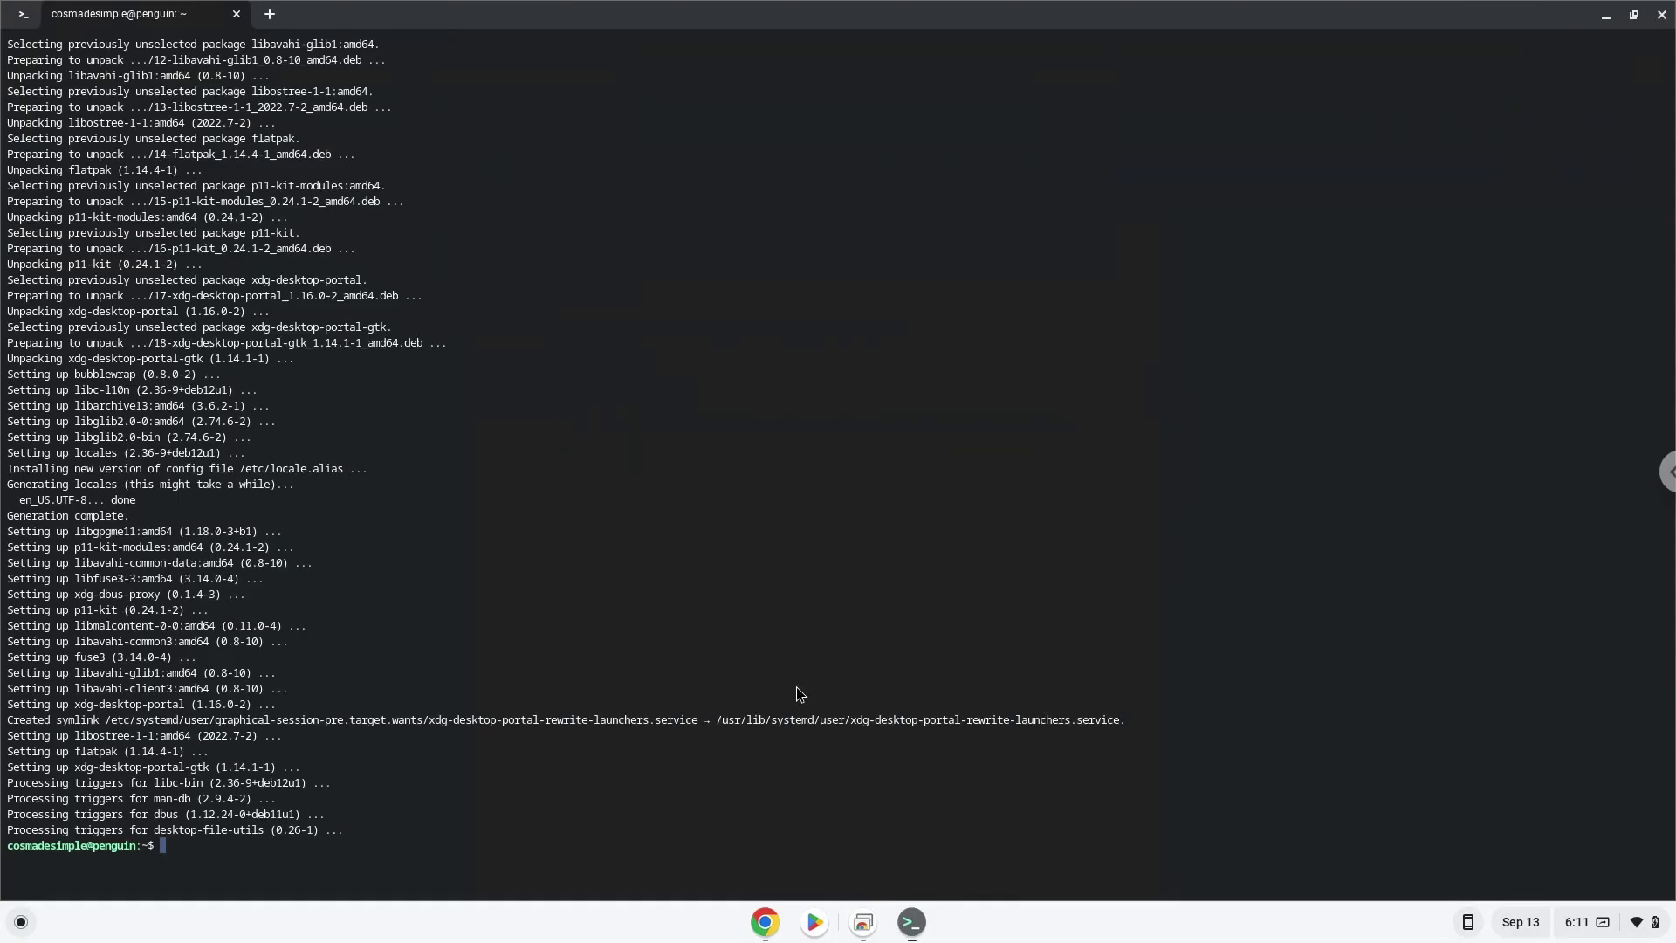
key(ctrl+shift+v)
key(Return)
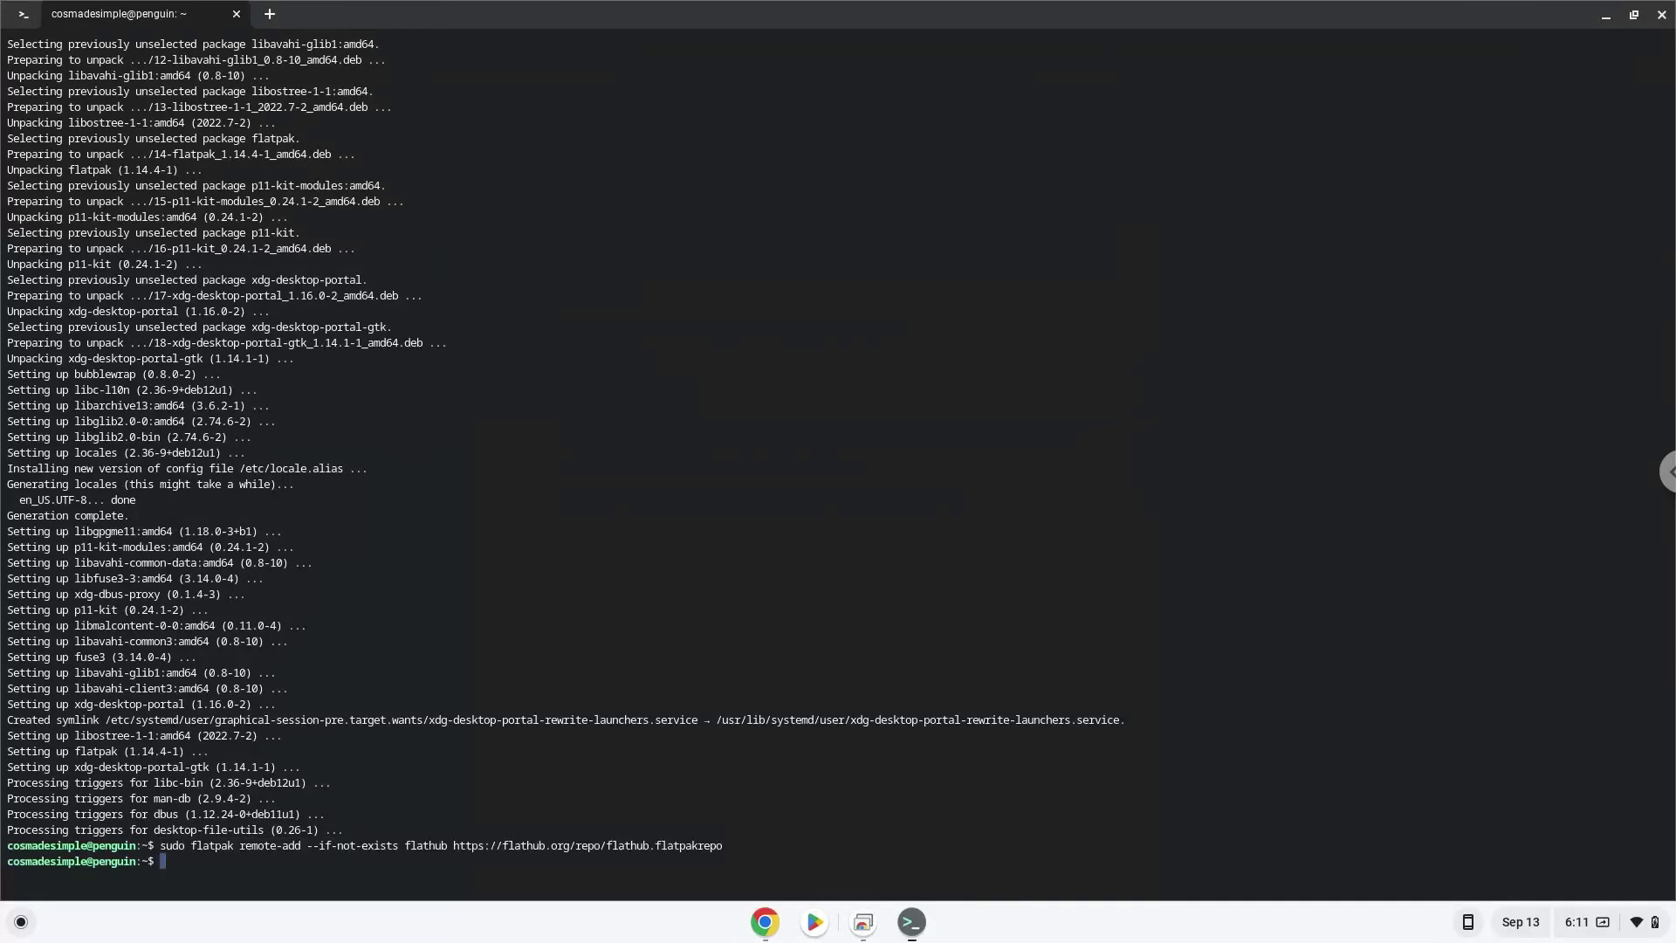
- Copy the Steam flatpak install line from the Steam document
click(762, 927)
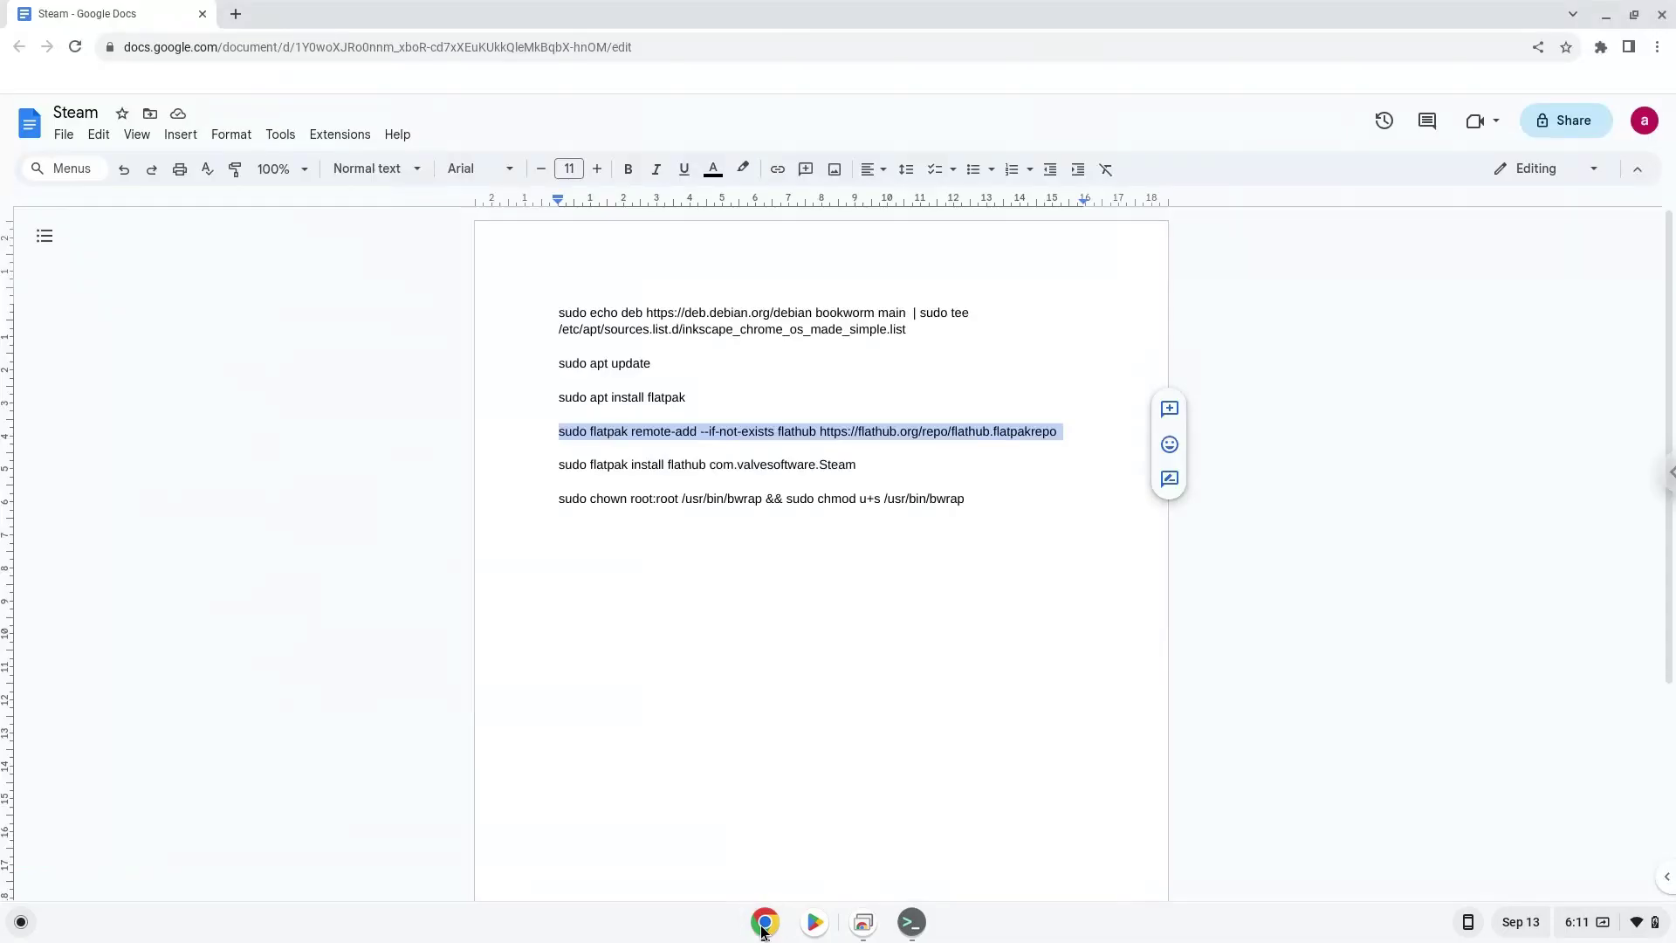
triple_click(713, 465)
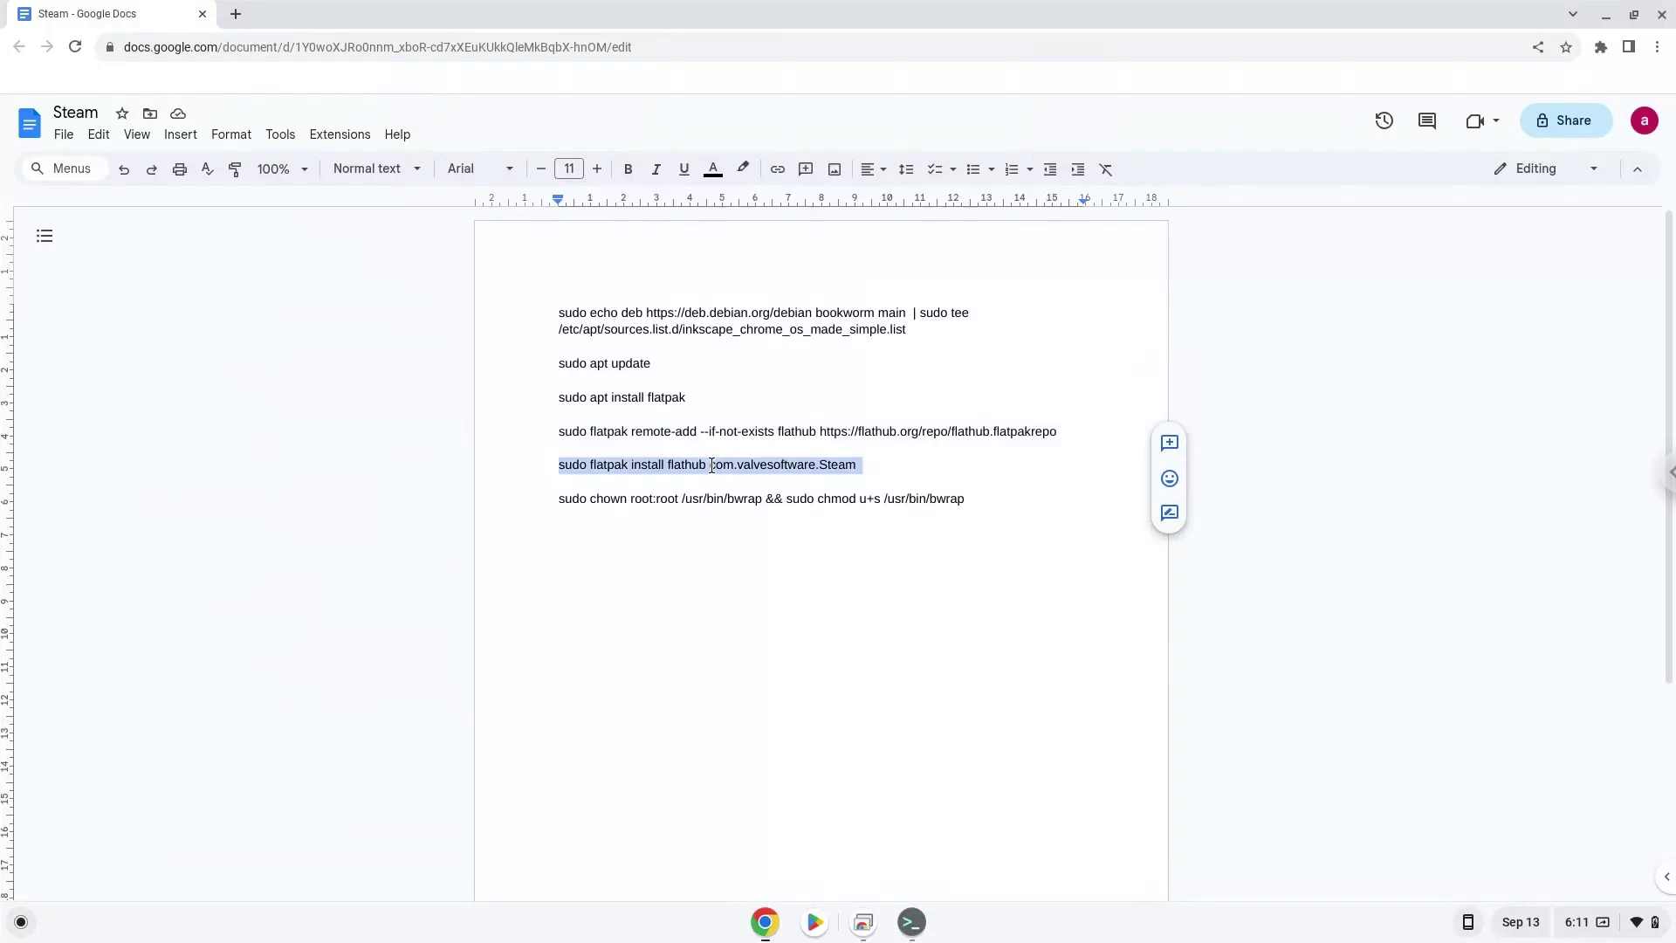
right_click(710, 464)
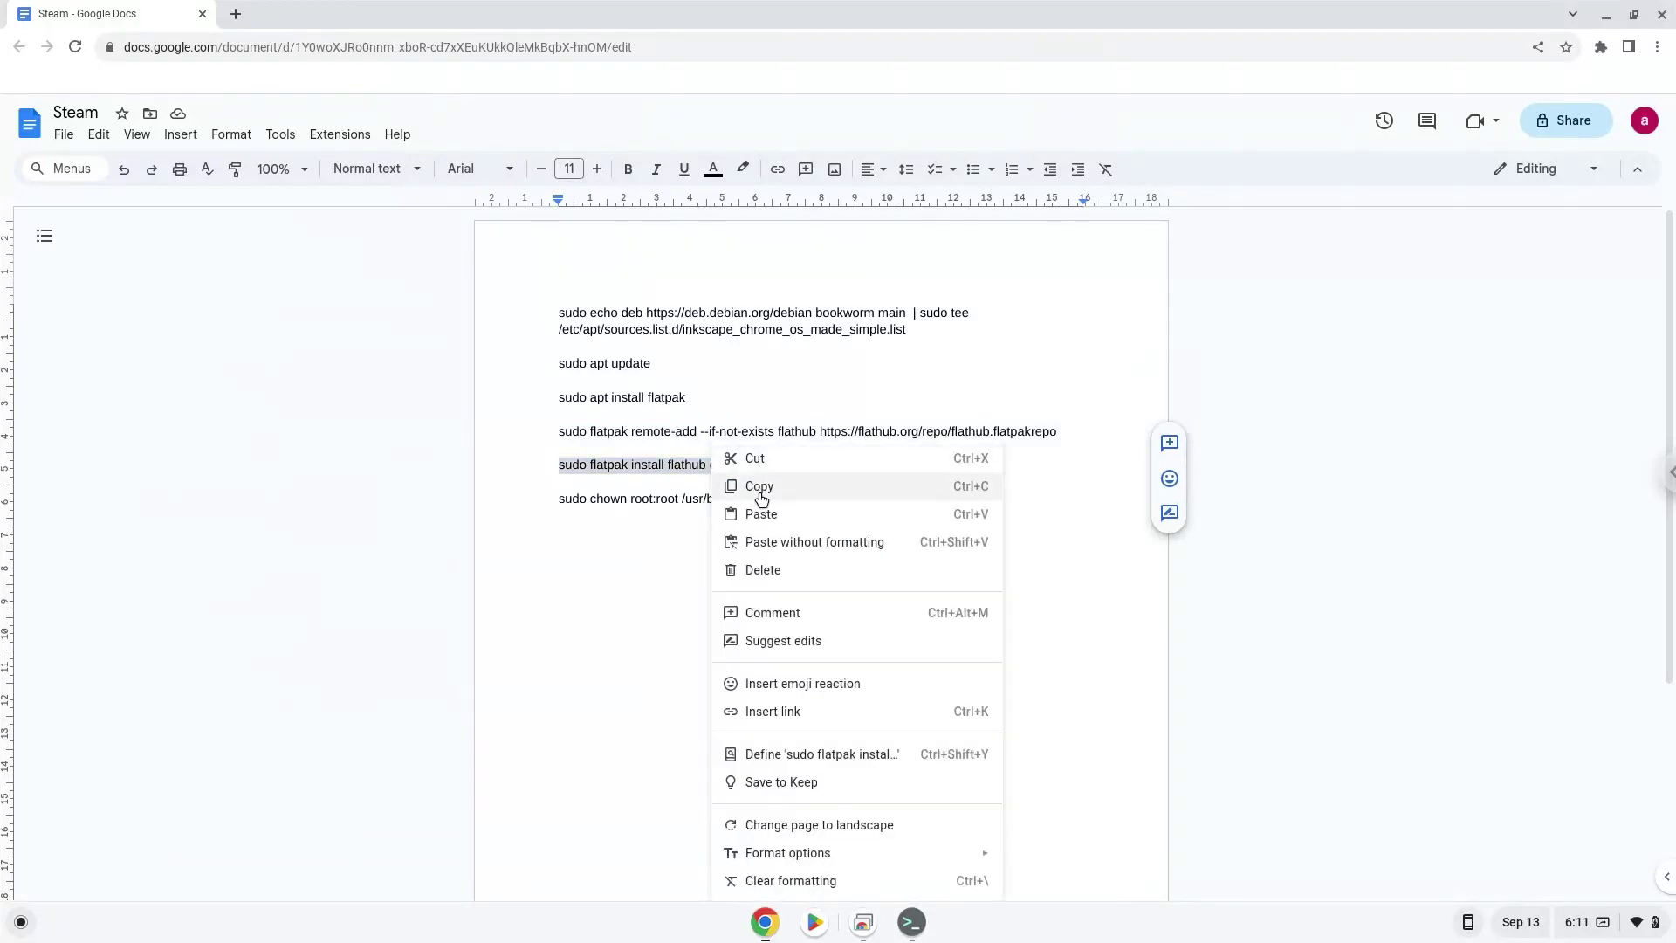
click(756, 487)
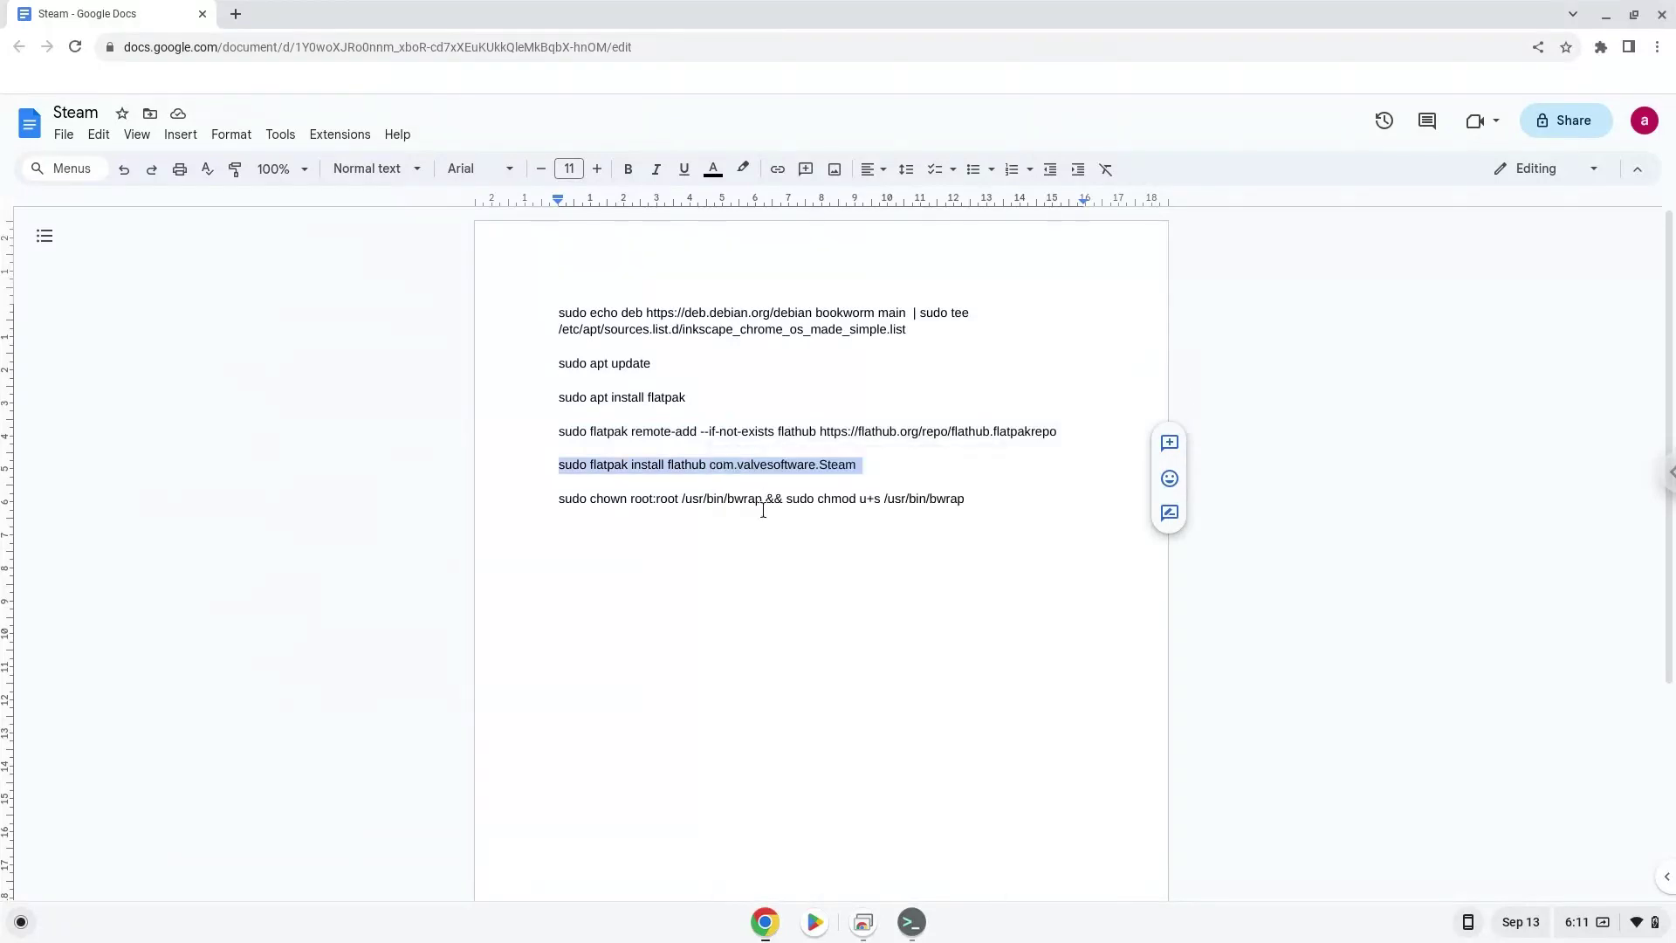
- Run 'sudo flatpak install flathub com.valvesoftware.Steam' and accept both prompts
click(913, 925)
key(ctrl+shift+v)
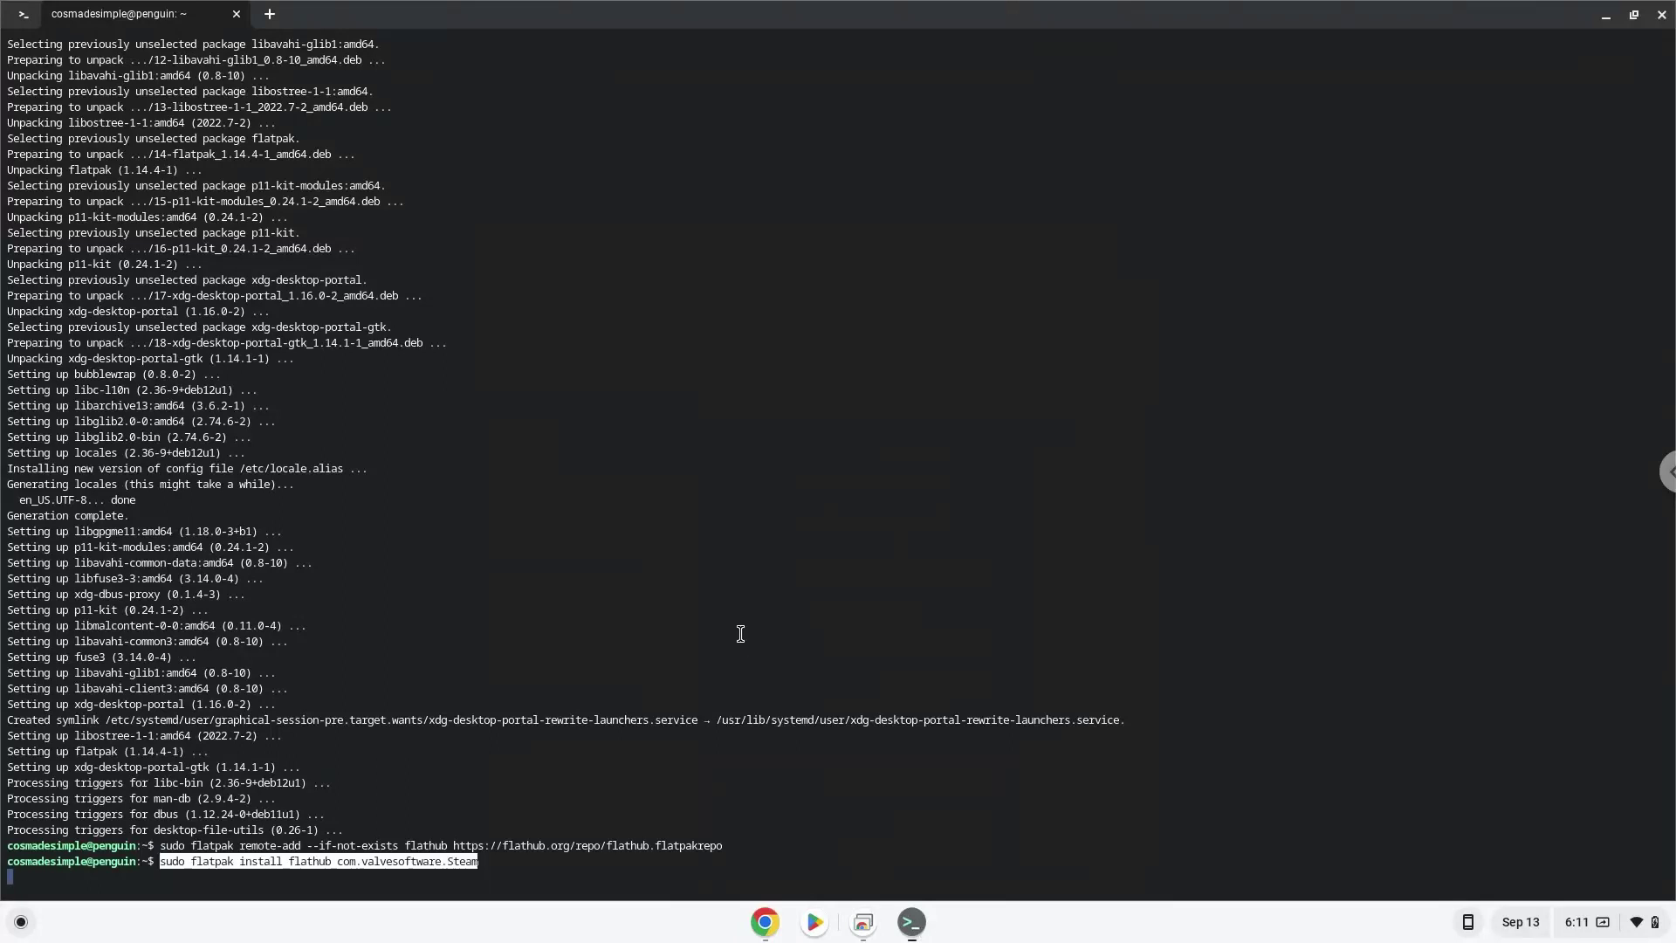
key(Return)
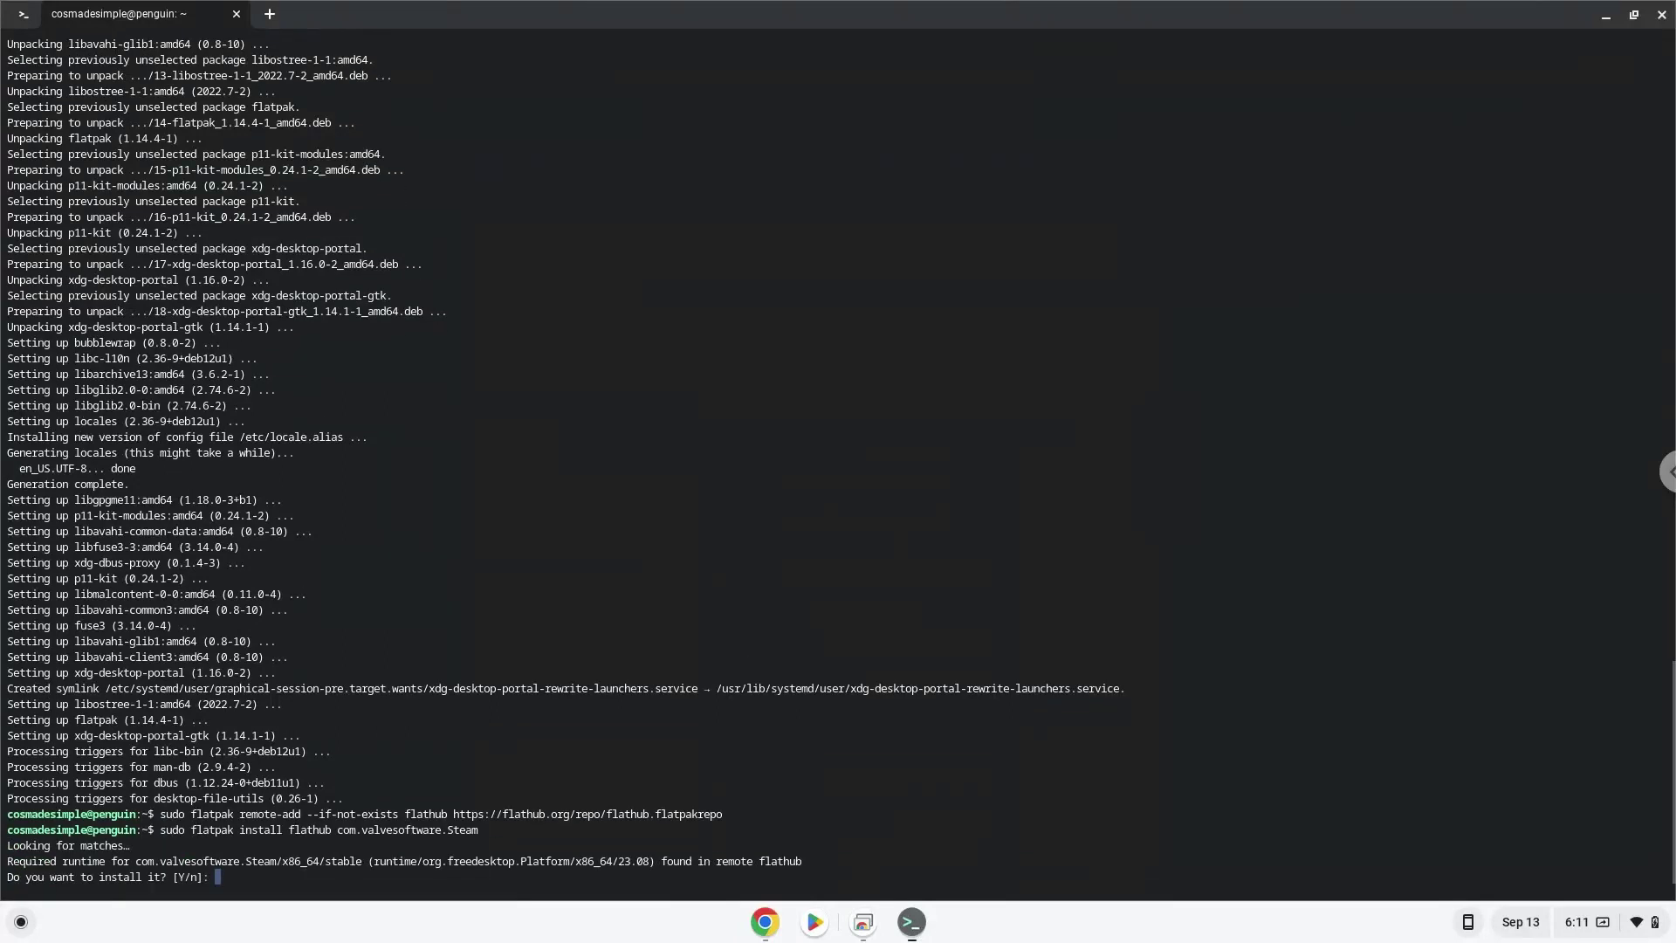
key(Return)
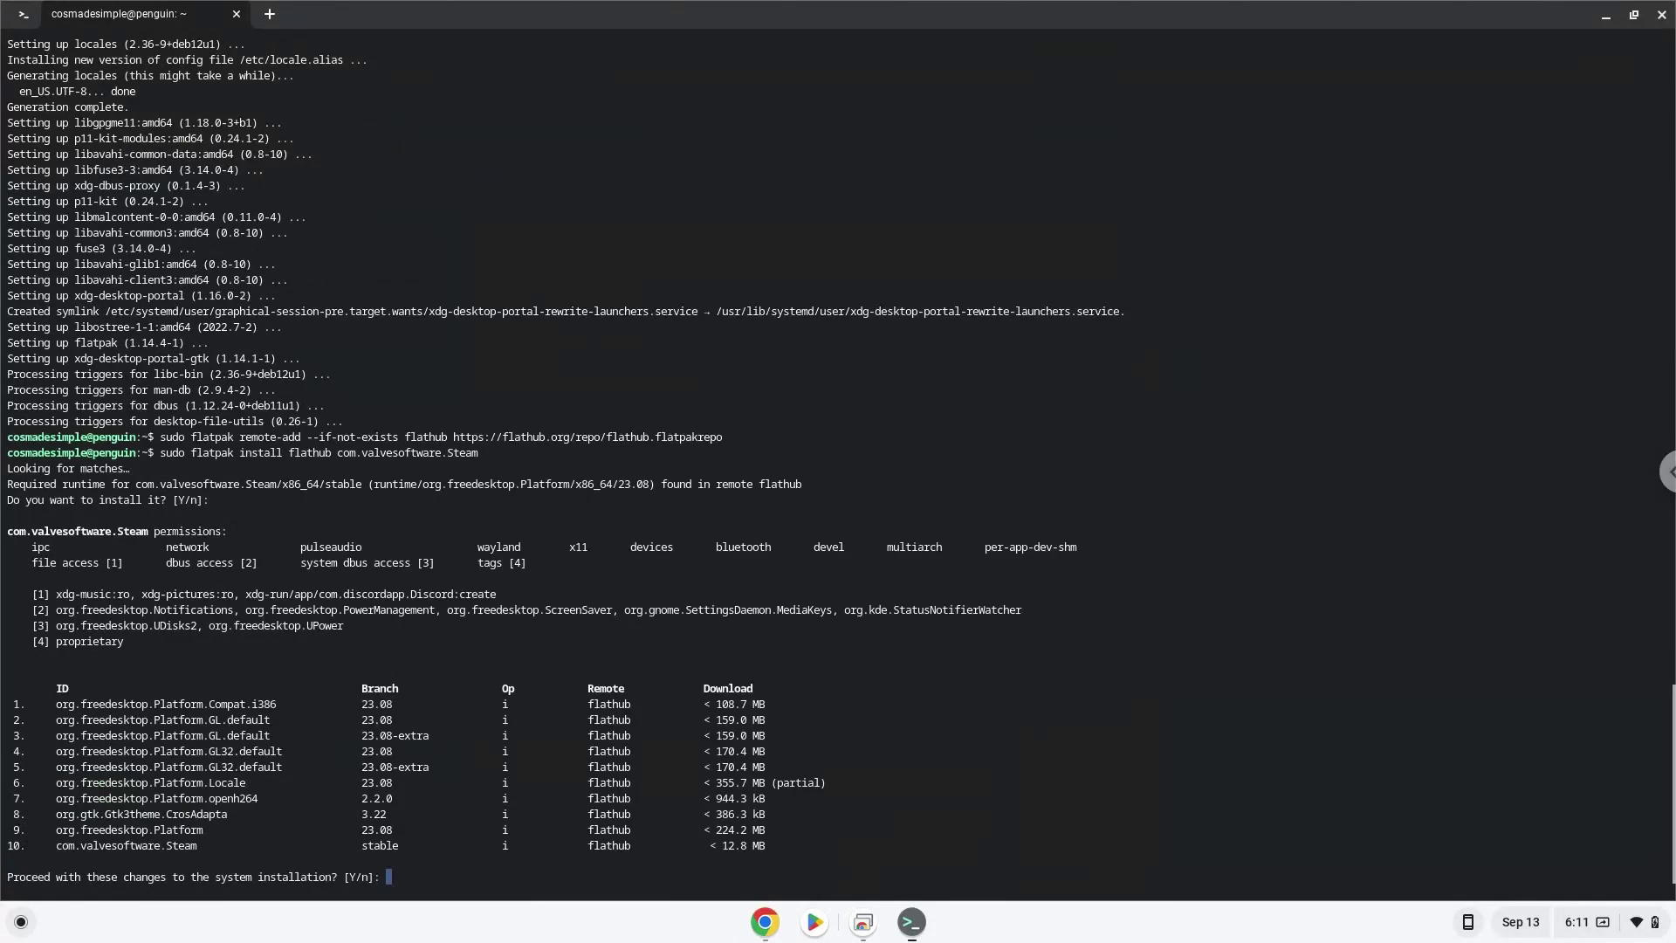
key(Return)
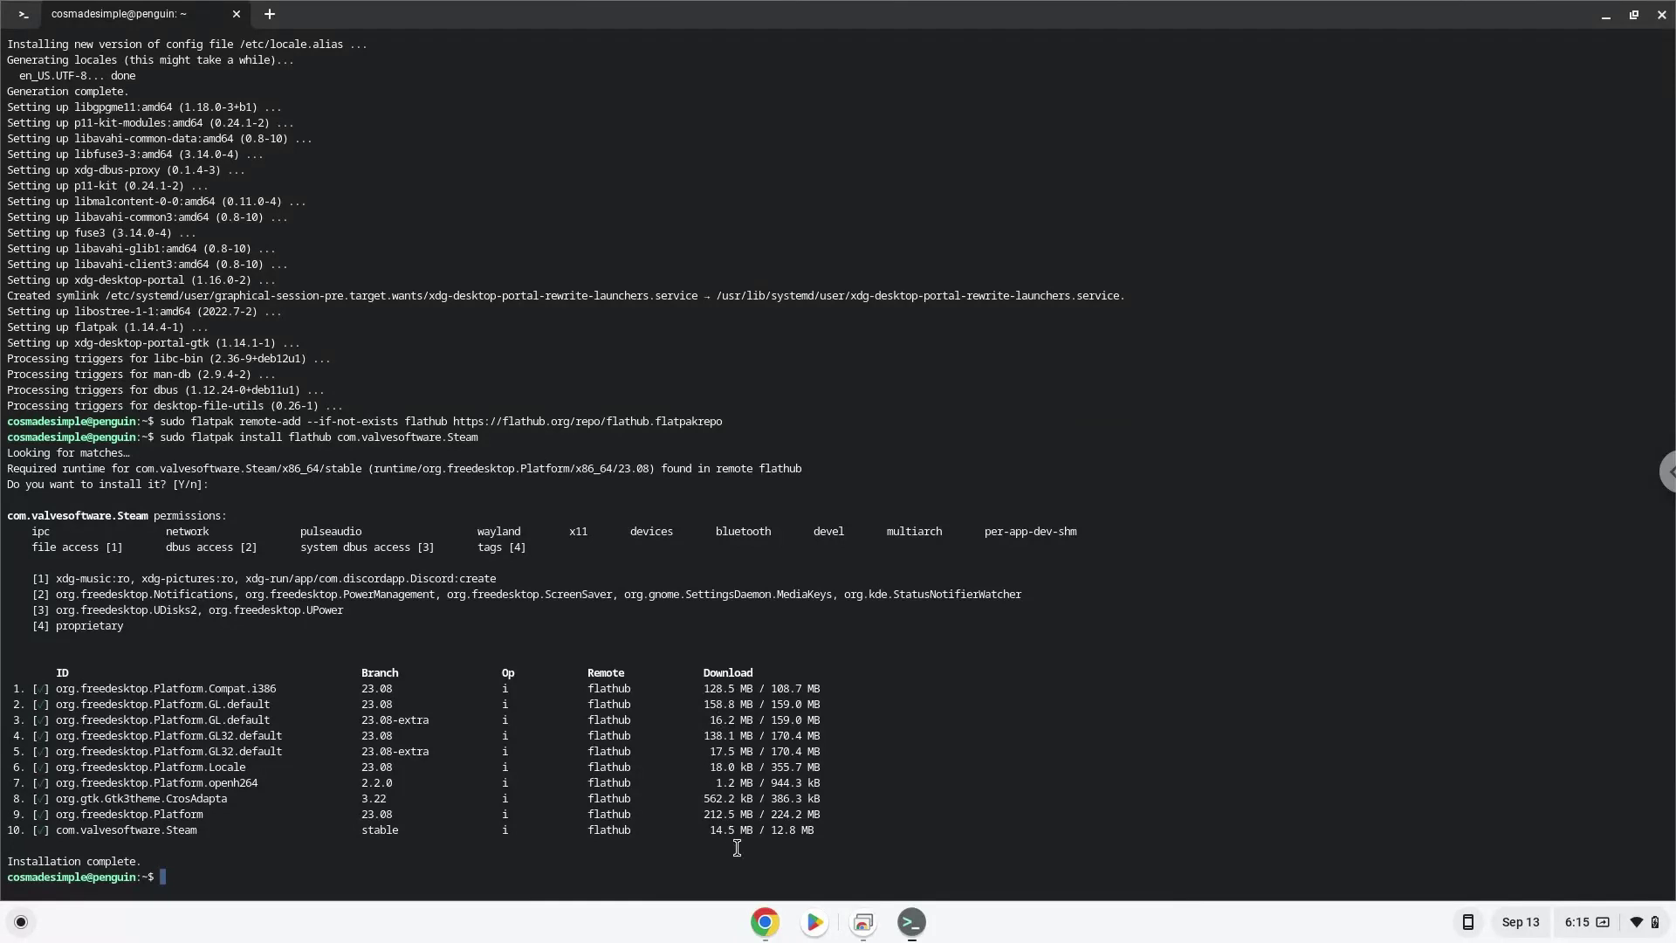
- Copy and run 'sudo chown root:root /usr/bin/bwrap && sudo chmod u+s /usr/bin/bwrap' in Terminal
click(757, 924)
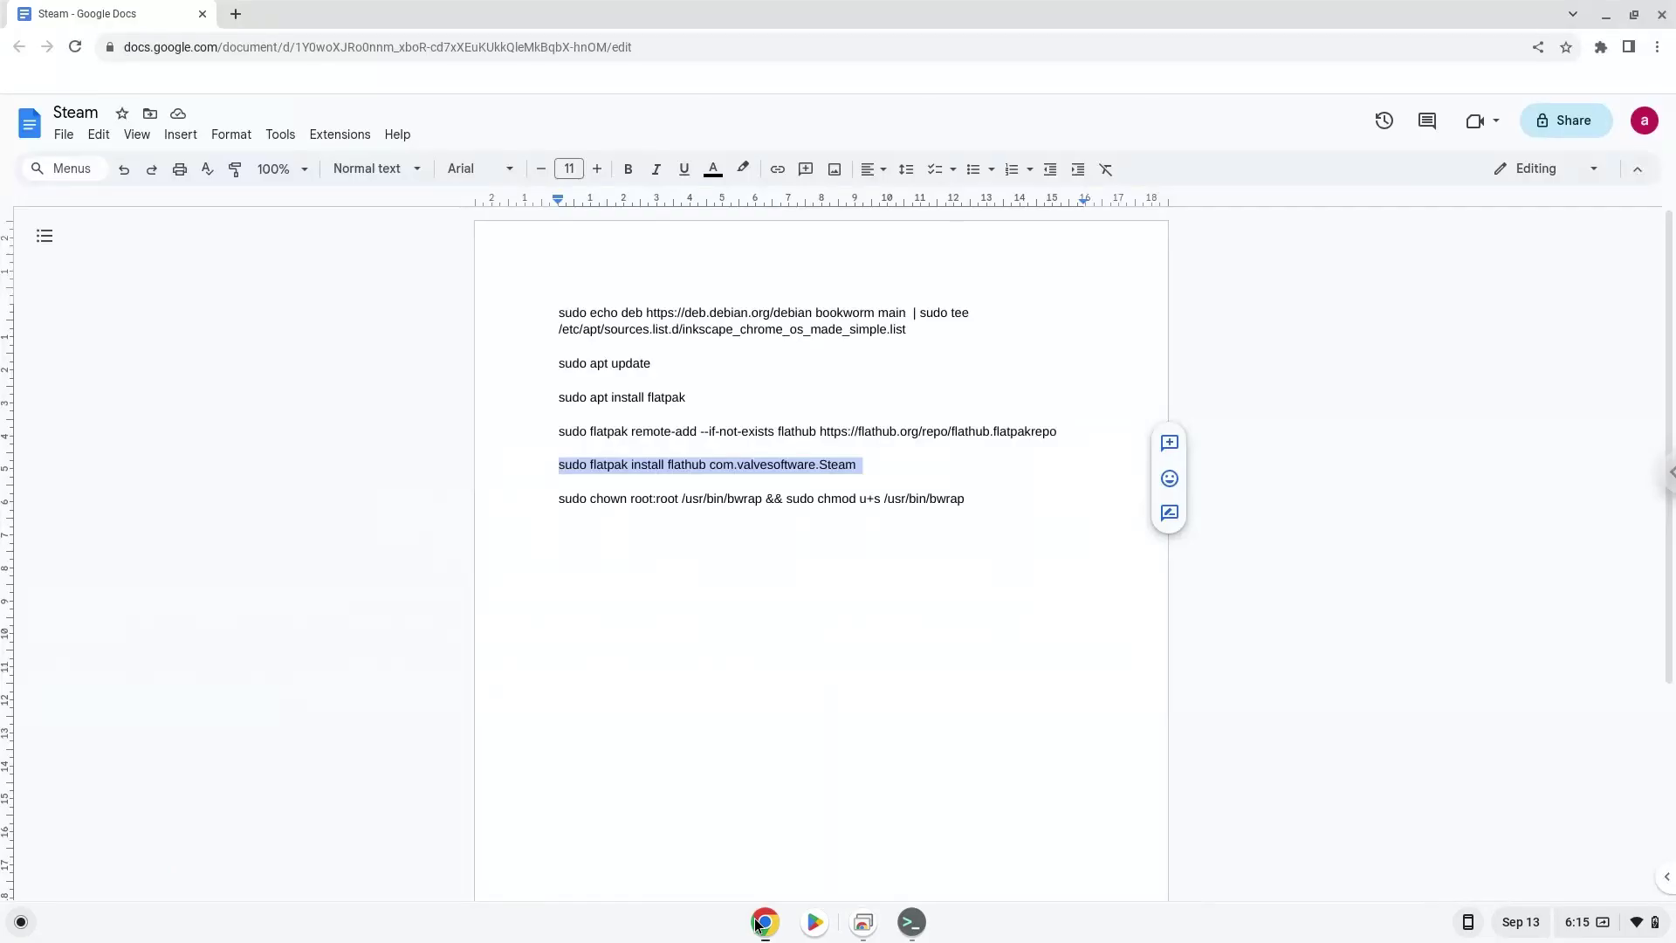
triple_click(774, 499)
right_click(774, 500)
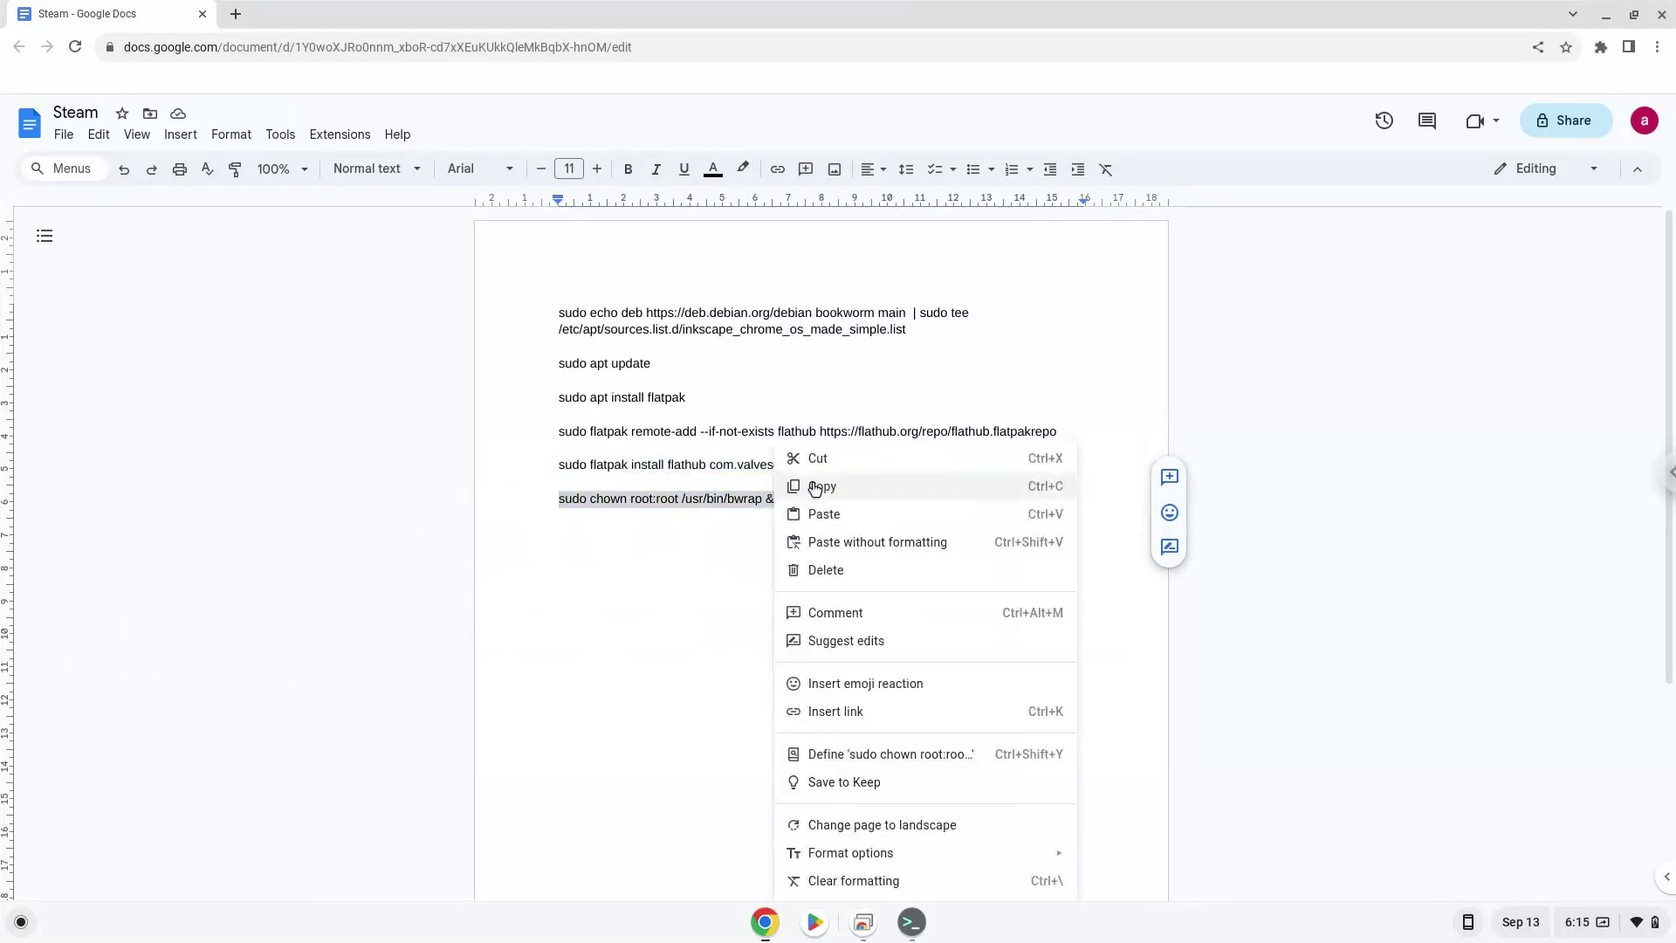
click(815, 483)
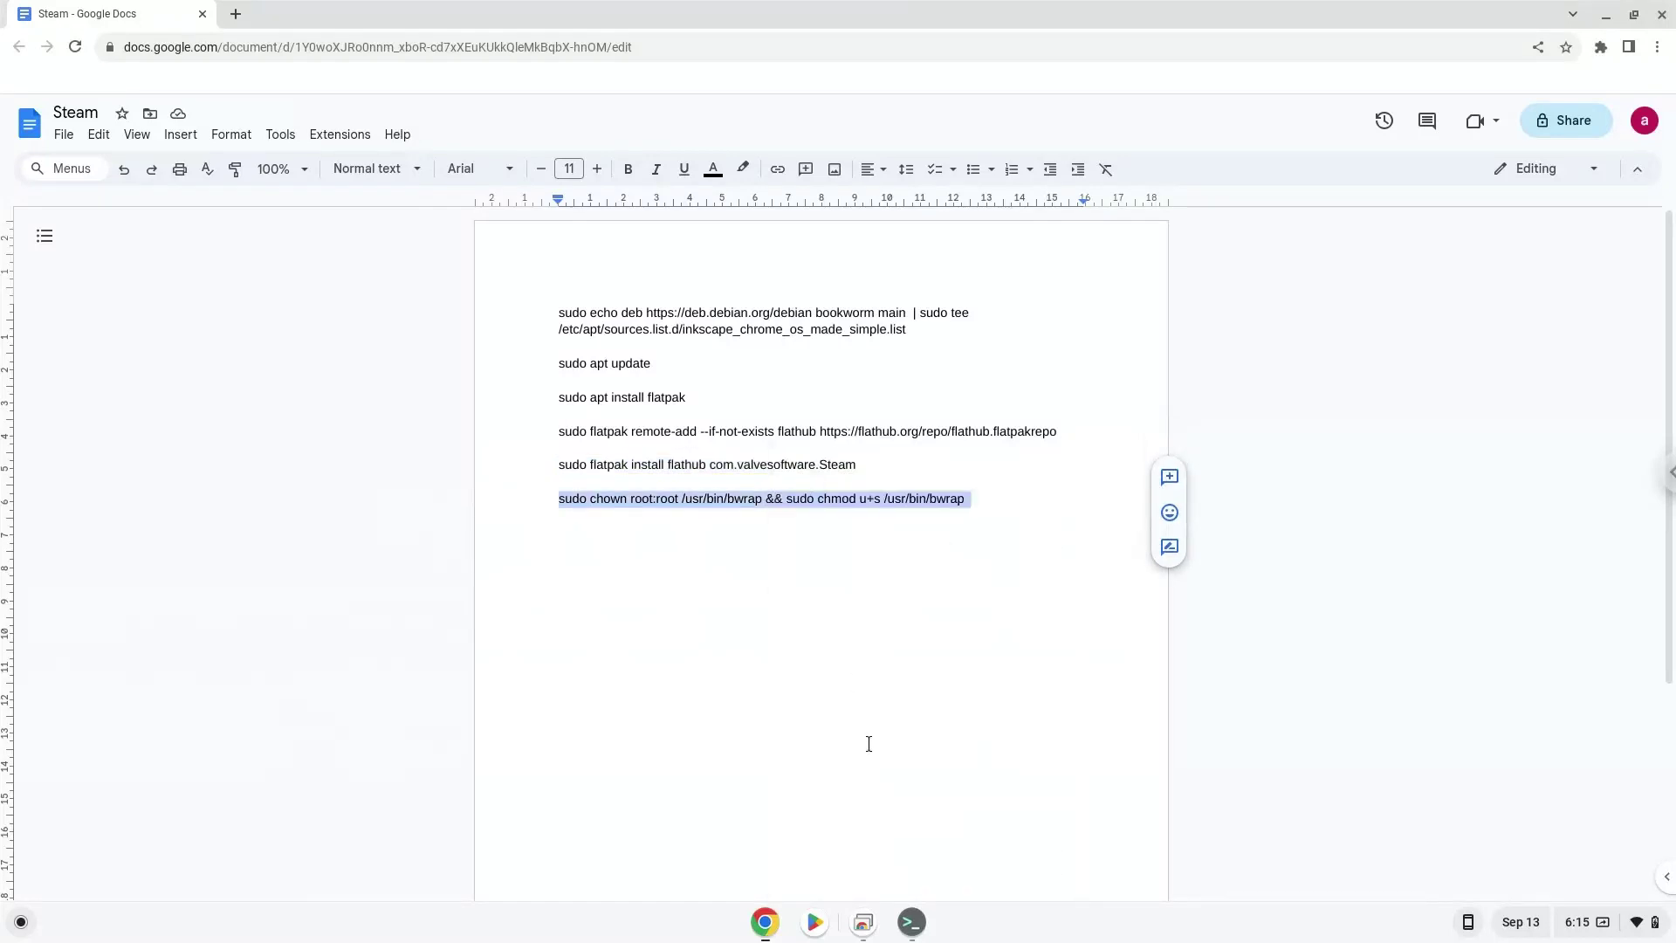
click(908, 921)
key(ctrl+shift+v)
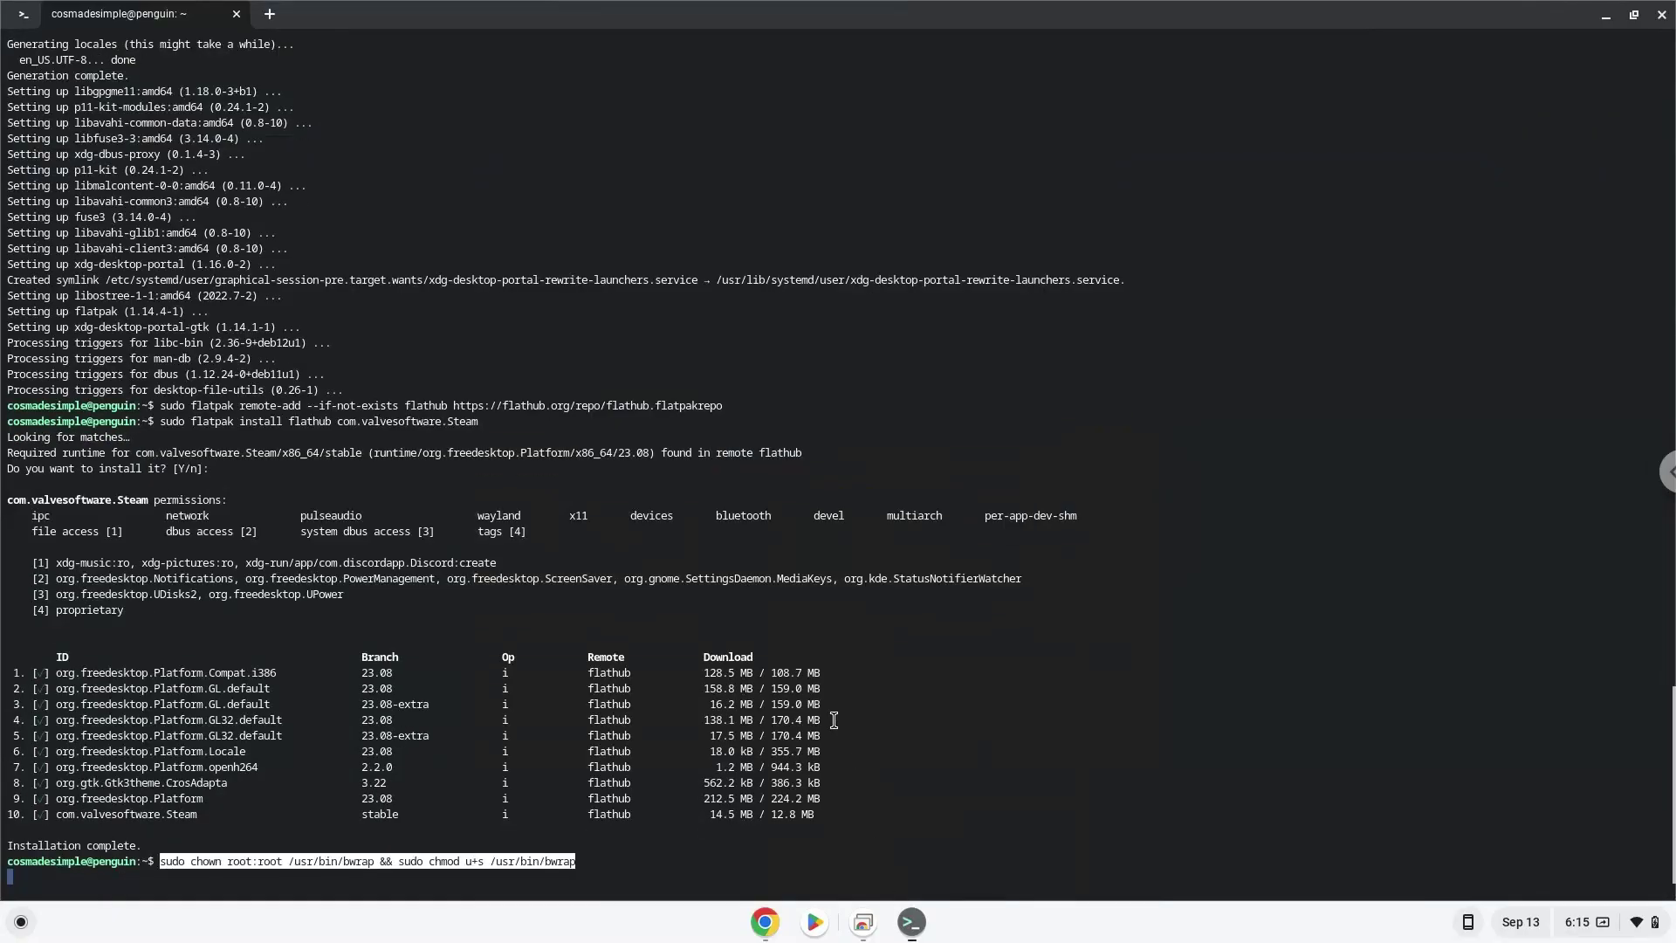
key(Return)
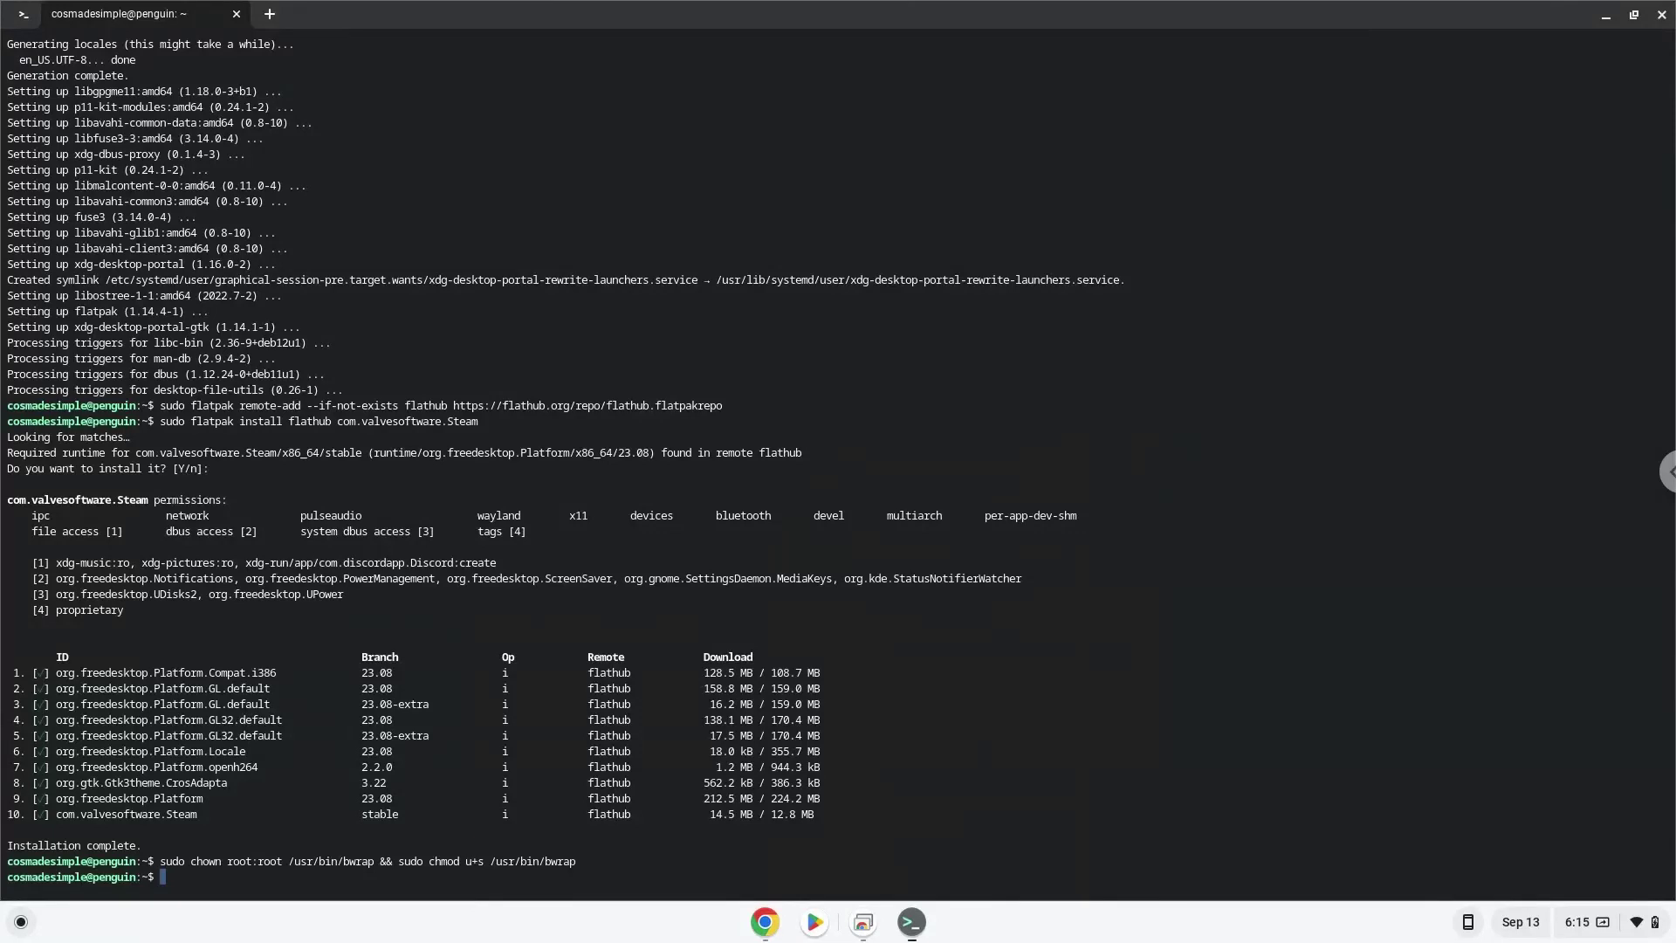
- Quit the Linux Terminal through the 'Leave app?' prompt, then minimize the Chrome window holding the Steam document
click(1661, 18)
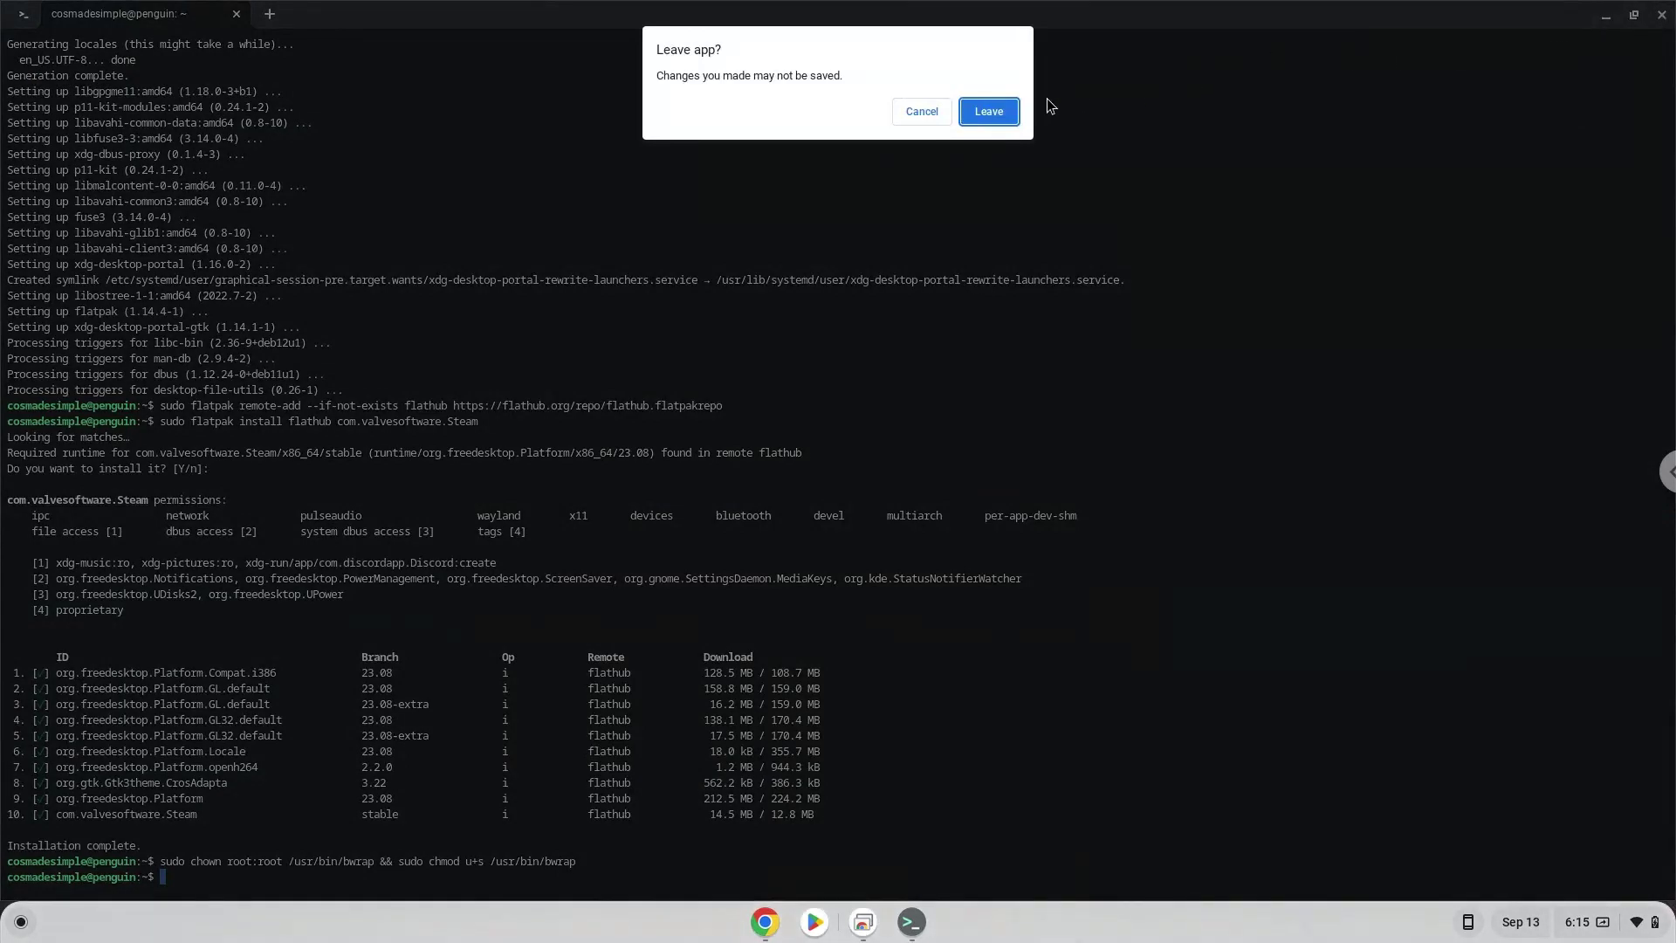
click(999, 108)
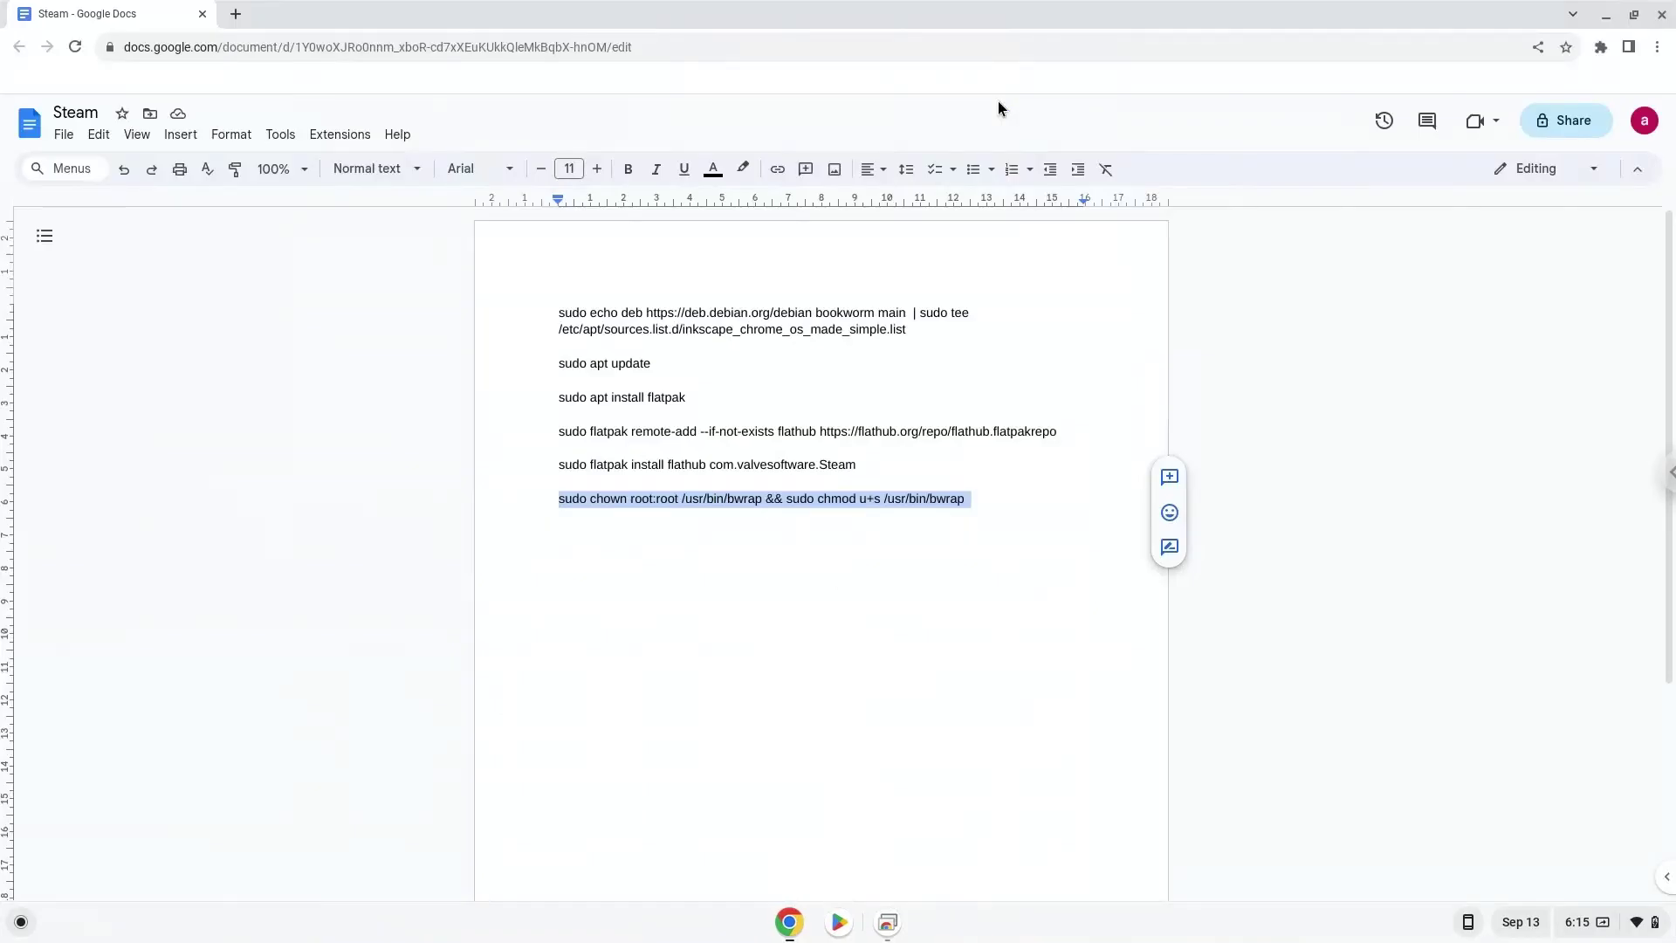
click(1606, 16)
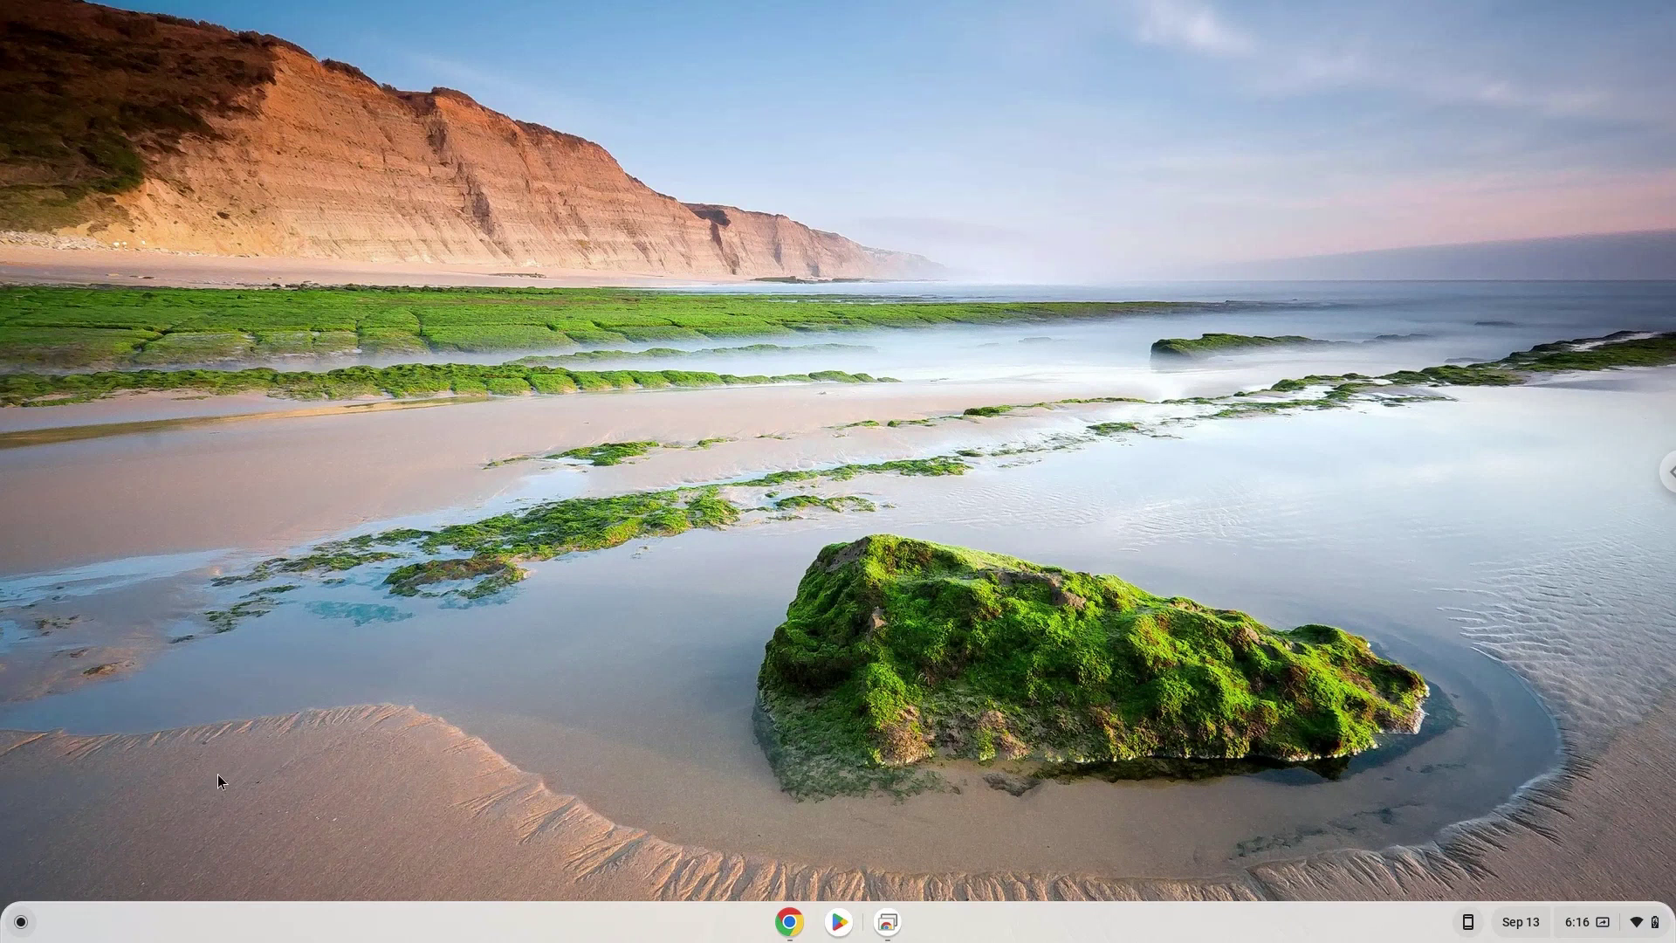
- Launch the Steam app from the ChromeOS launcher's list of installed apps
click(19, 923)
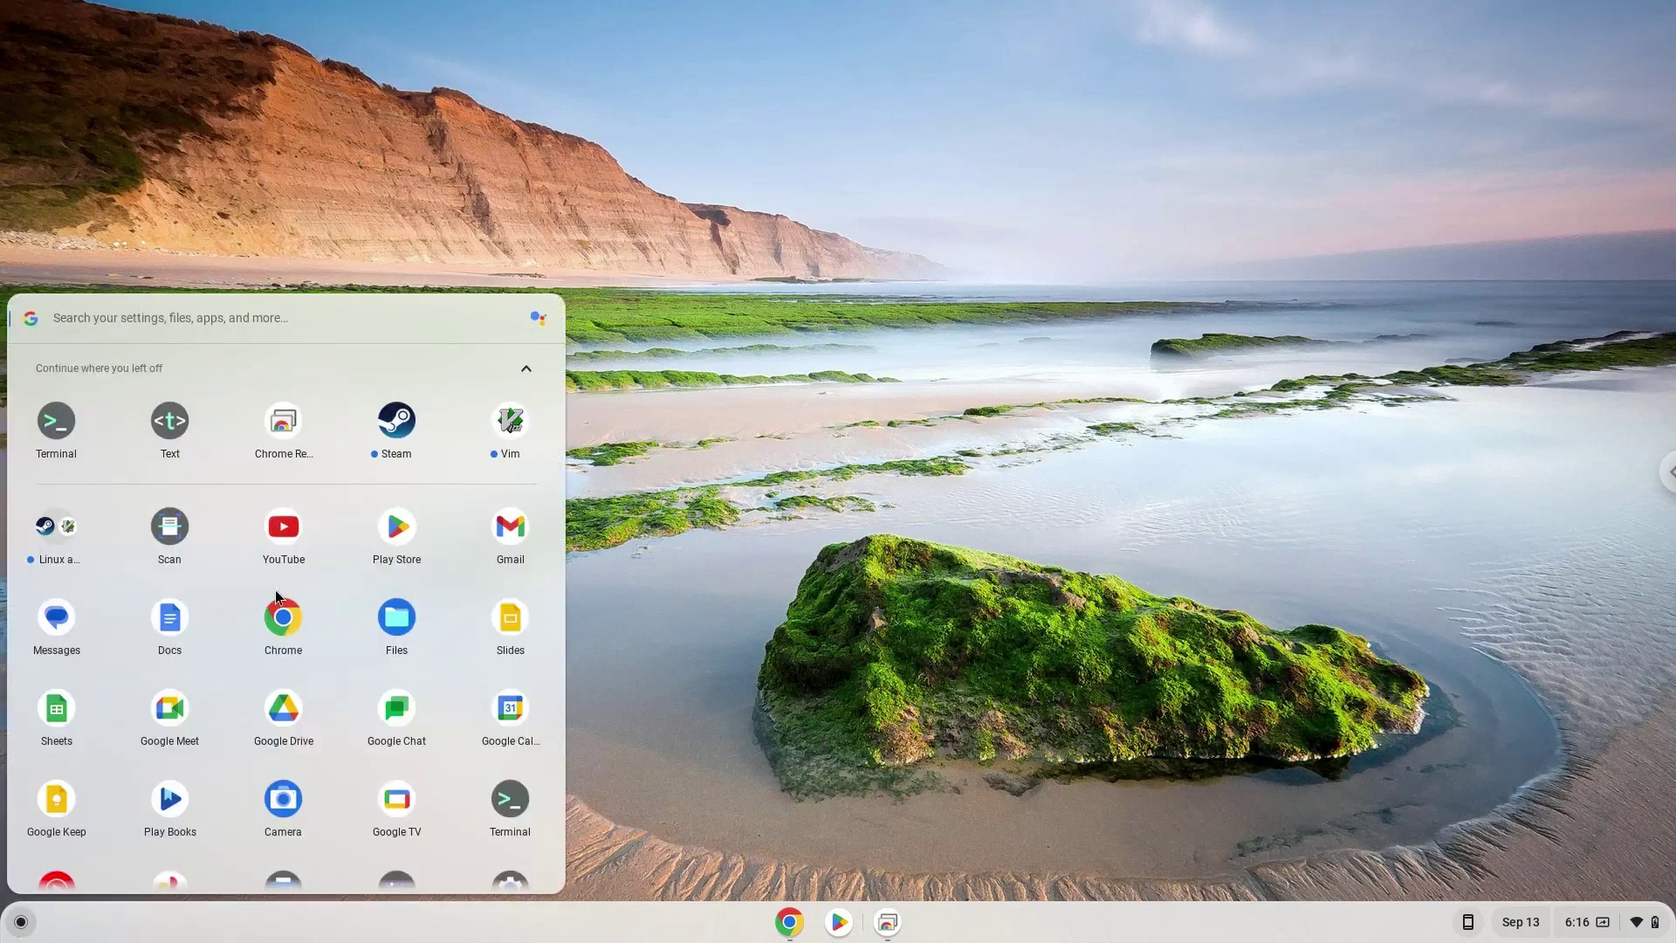
click(395, 422)
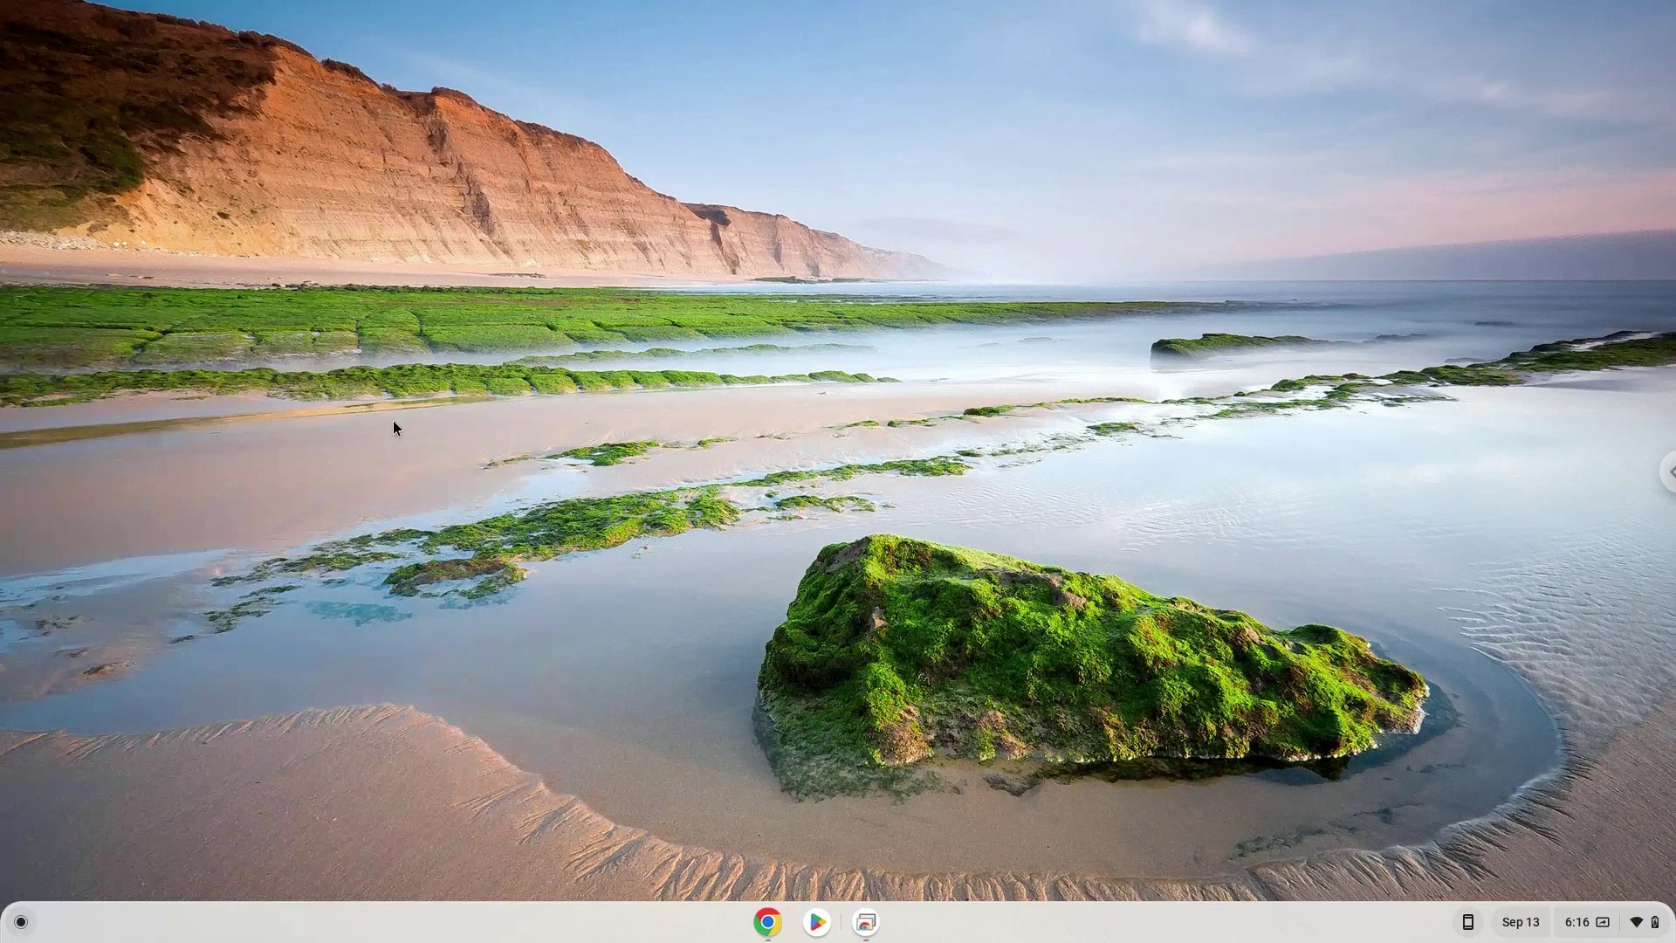